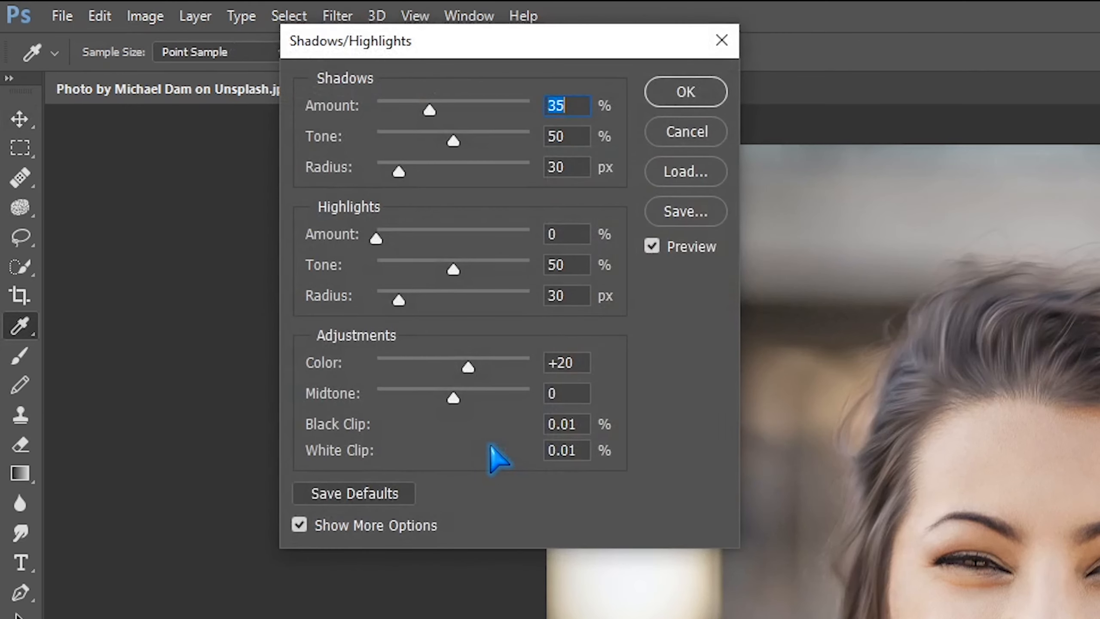
# - Apply the Shadows/Highlights adjustment with the shadows amount at 50% and the shadows tone at 59%
pyautogui.moveTo(432, 116); pyautogui.dragTo(467, 138)
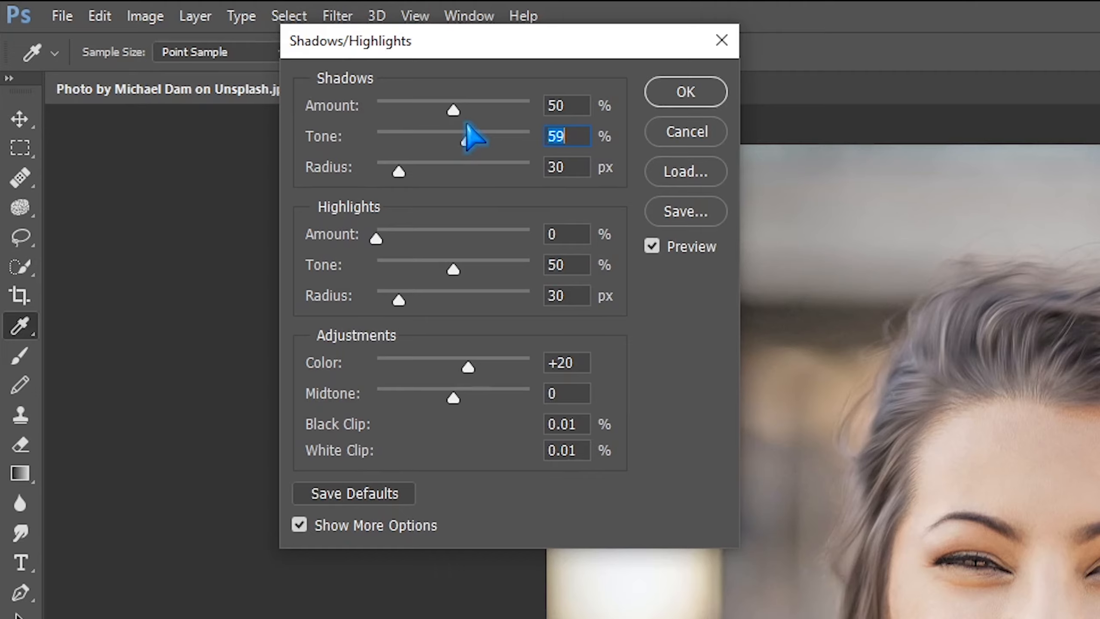
pyautogui.click(698, 93)
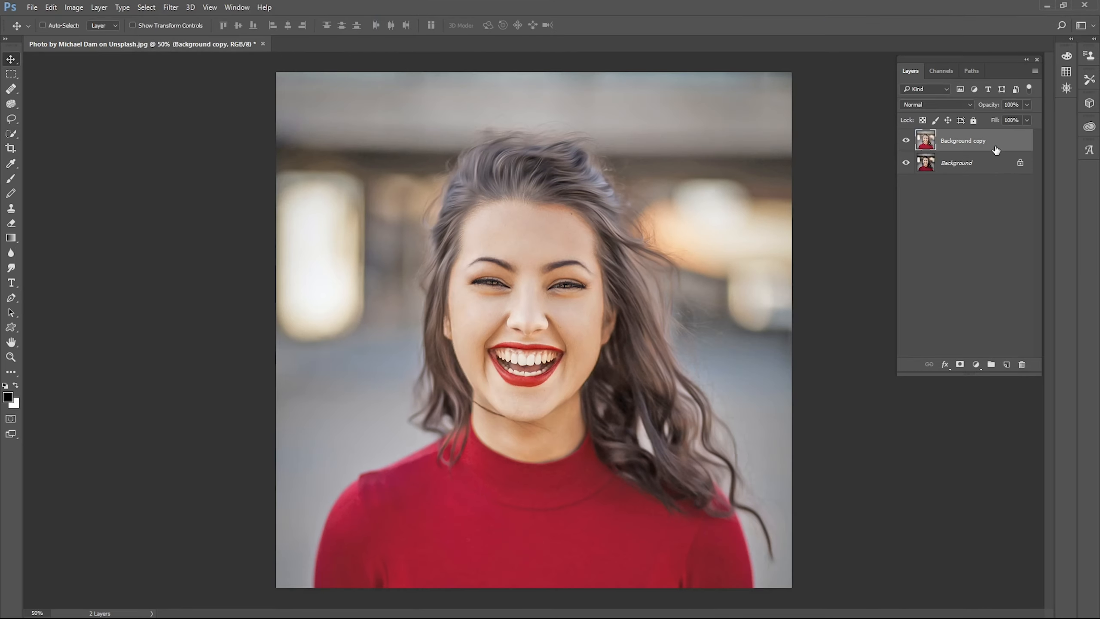
# - Duplicate the Background copy layer within the same document, keeping the default name
pyautogui.click(1035, 71)
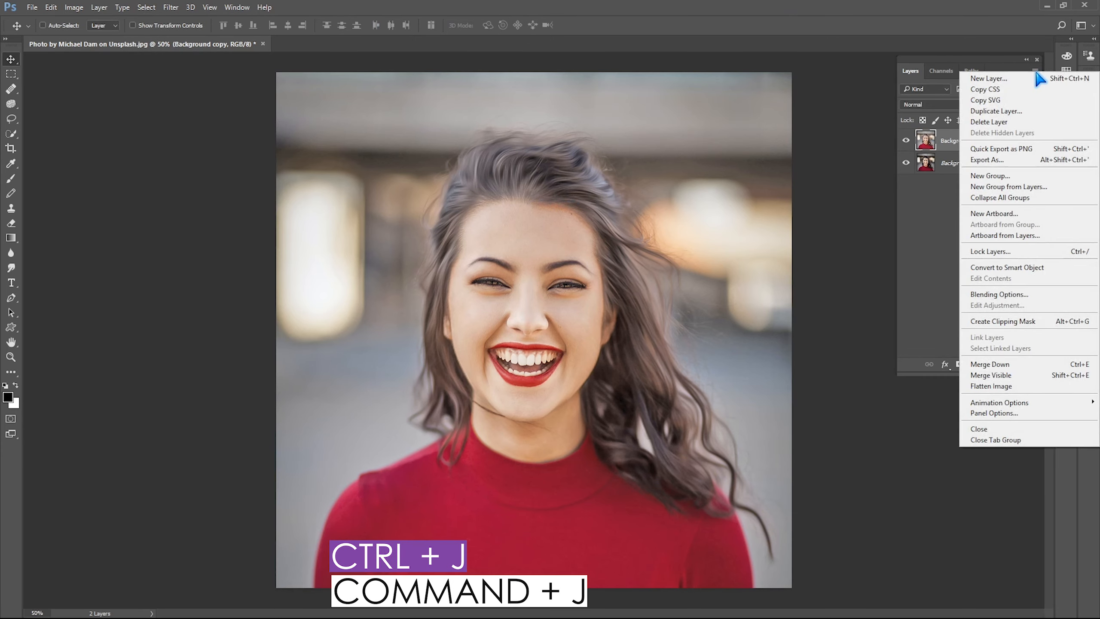
pyautogui.click(1015, 114)
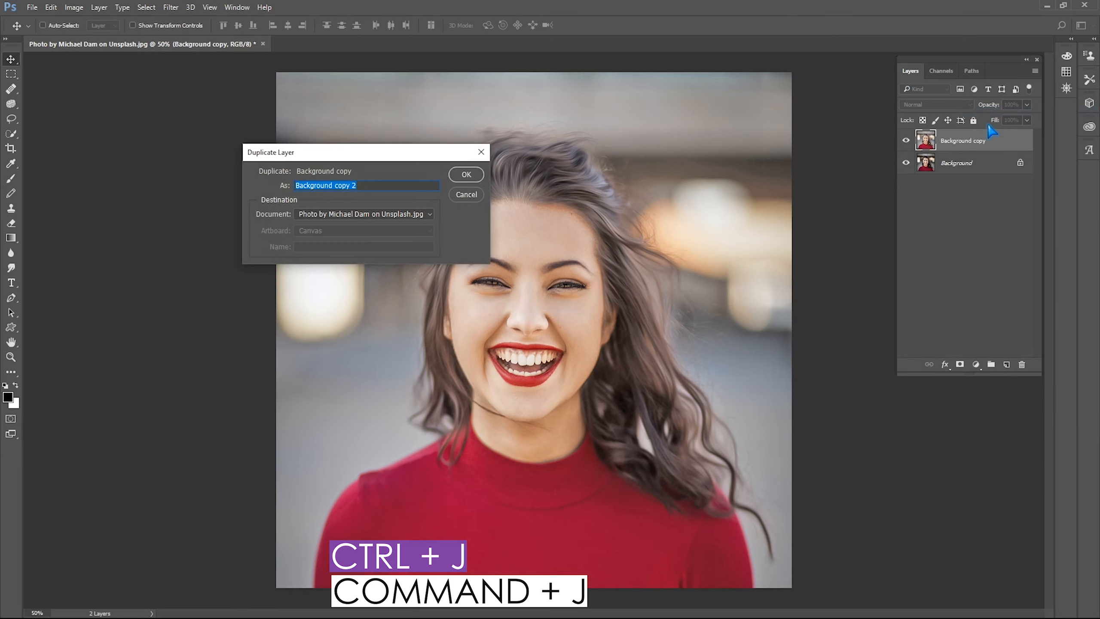
pyautogui.click(454, 175)
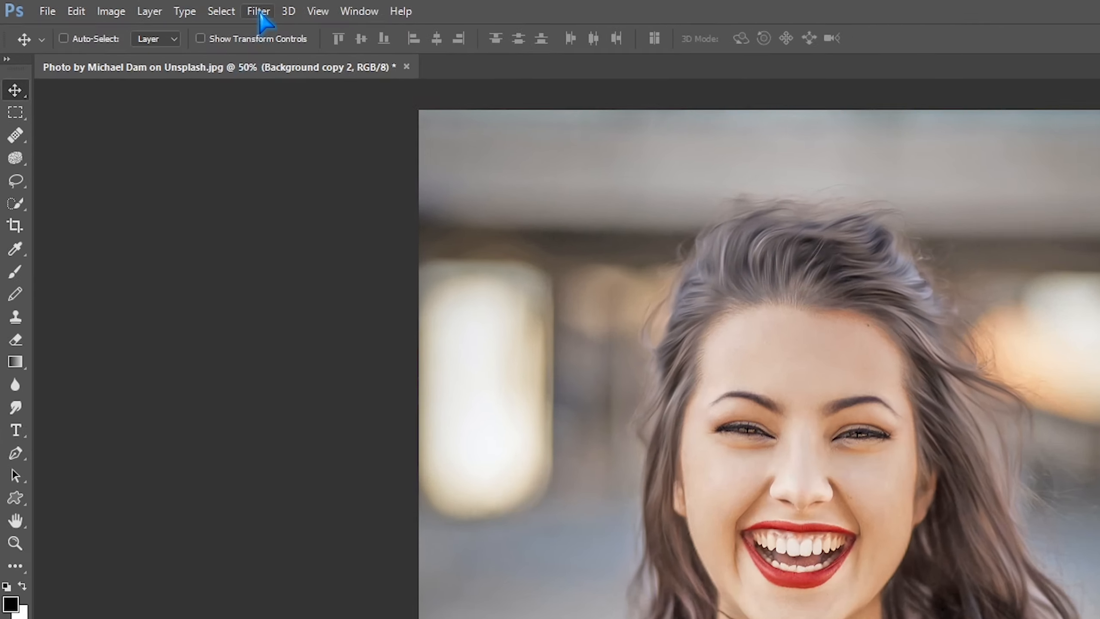
# - Apply a High Pass filter with a 1.0 pixel radius to the duplicated layer
pyautogui.click(171, 8)
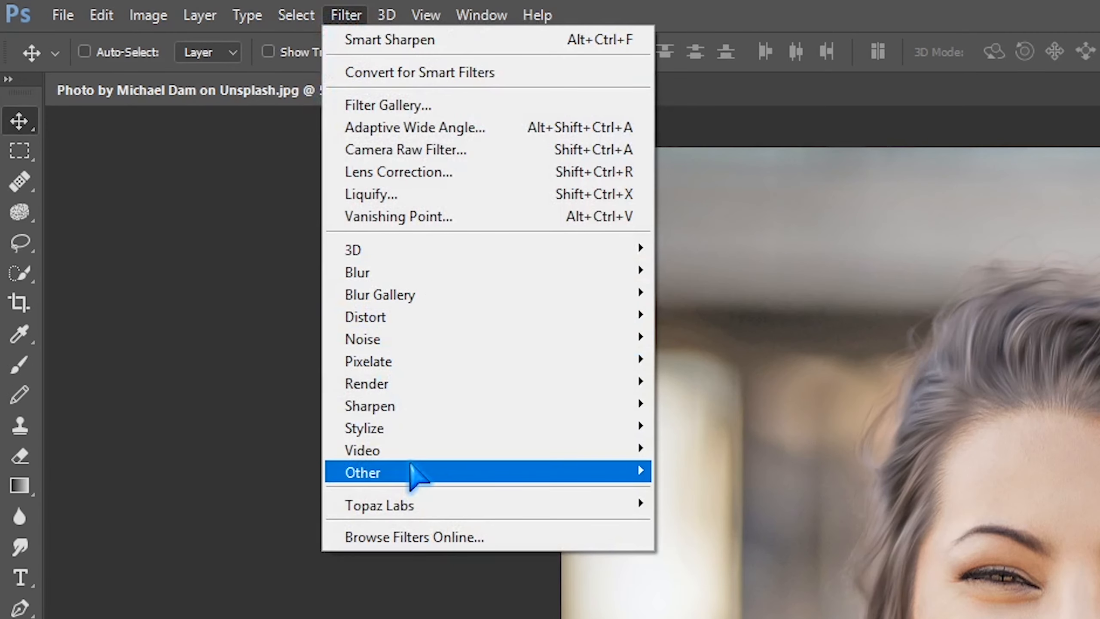
pyautogui.moveTo(431, 476)
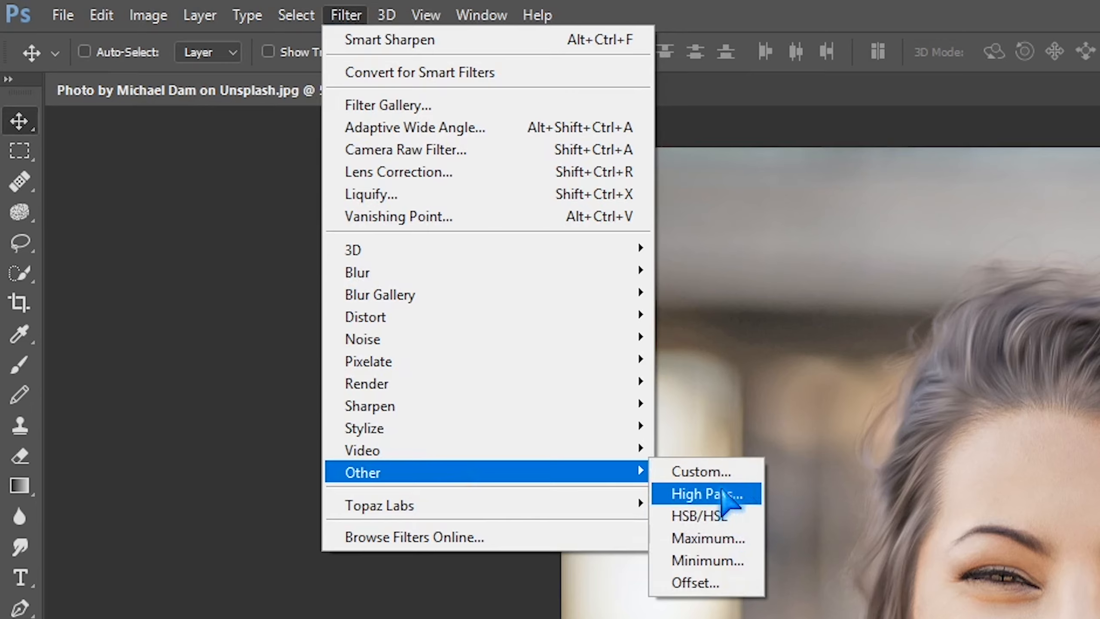
pyautogui.click(711, 495)
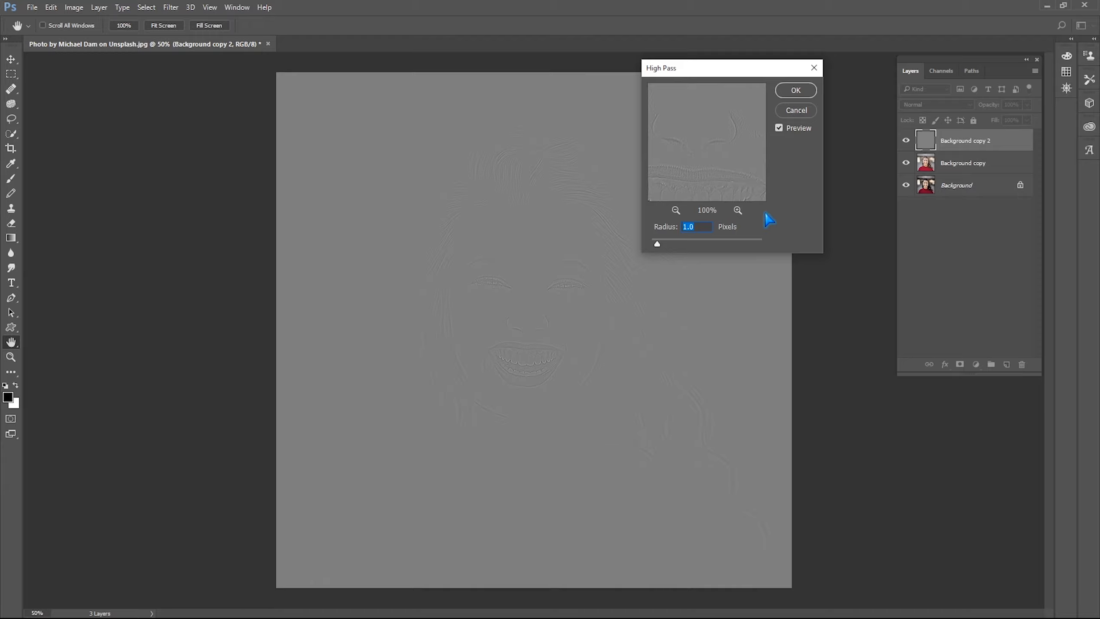
pyautogui.click(799, 91)
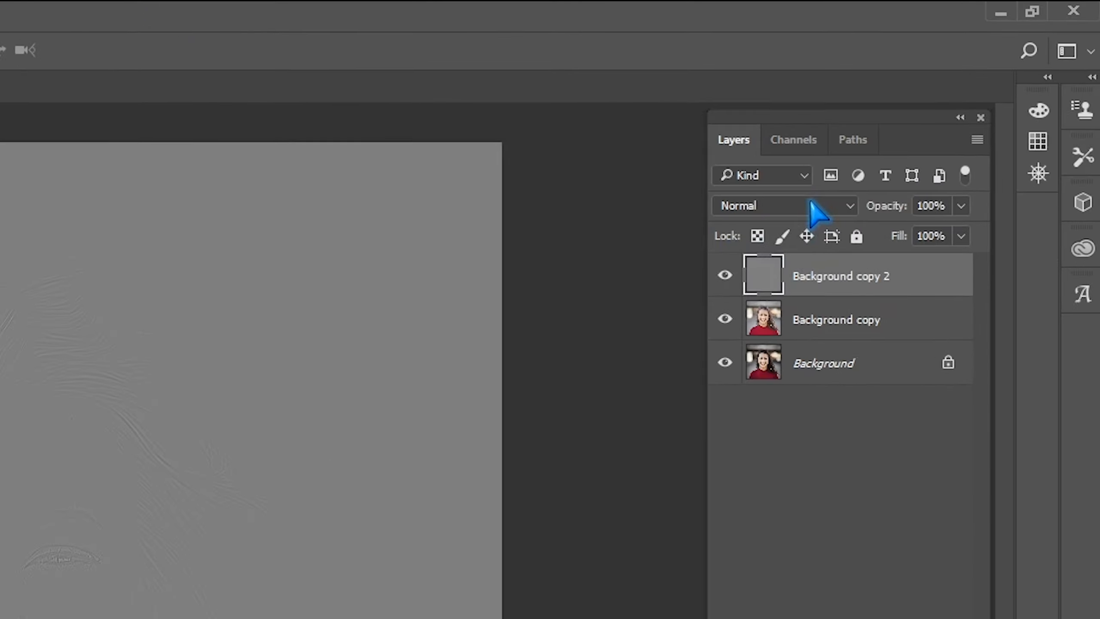
# - Set the high-pass layer's blend mode to Overlay and merge it with the Background copy layer
pyautogui.click(949, 105)
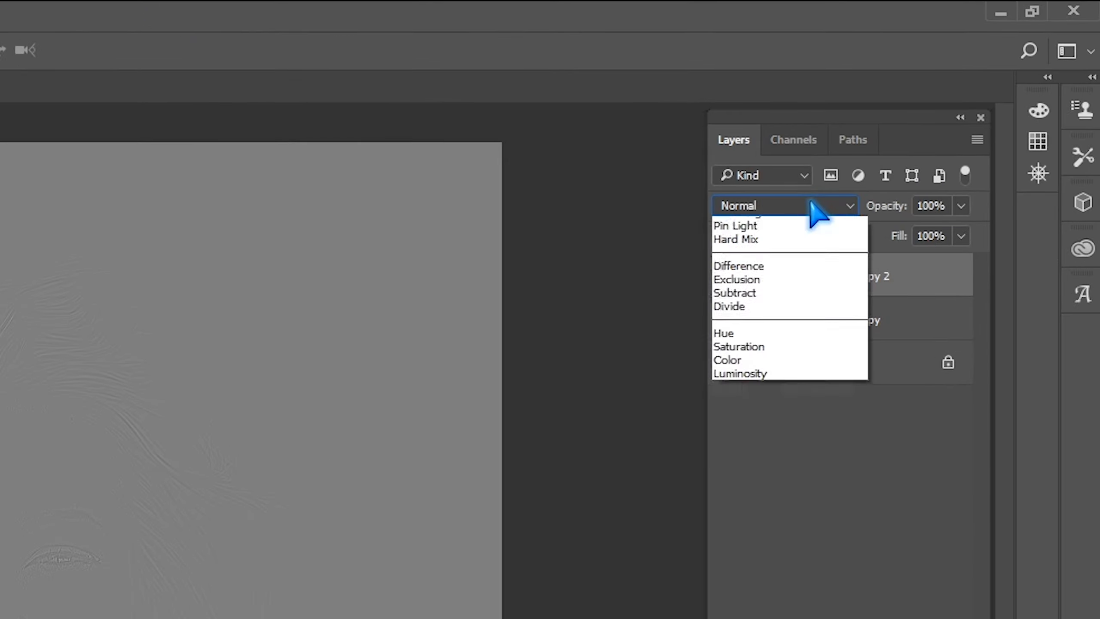
pyautogui.click(780, 426)
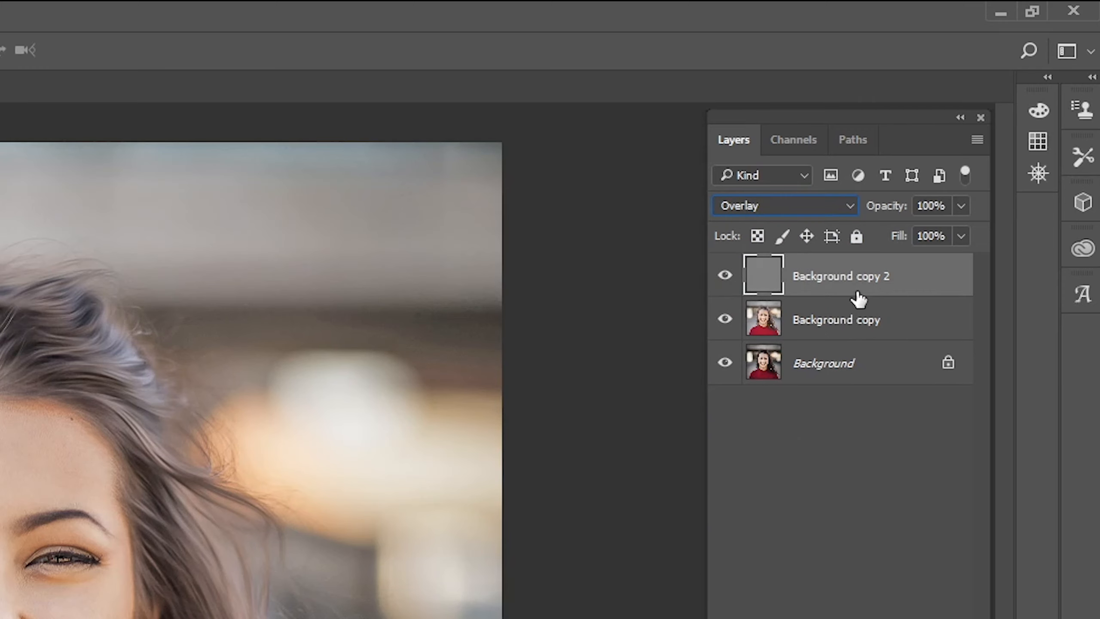
pyautogui.keyDown('ctrl'); pyautogui.click(843, 323); pyautogui.keyUp('ctrl')
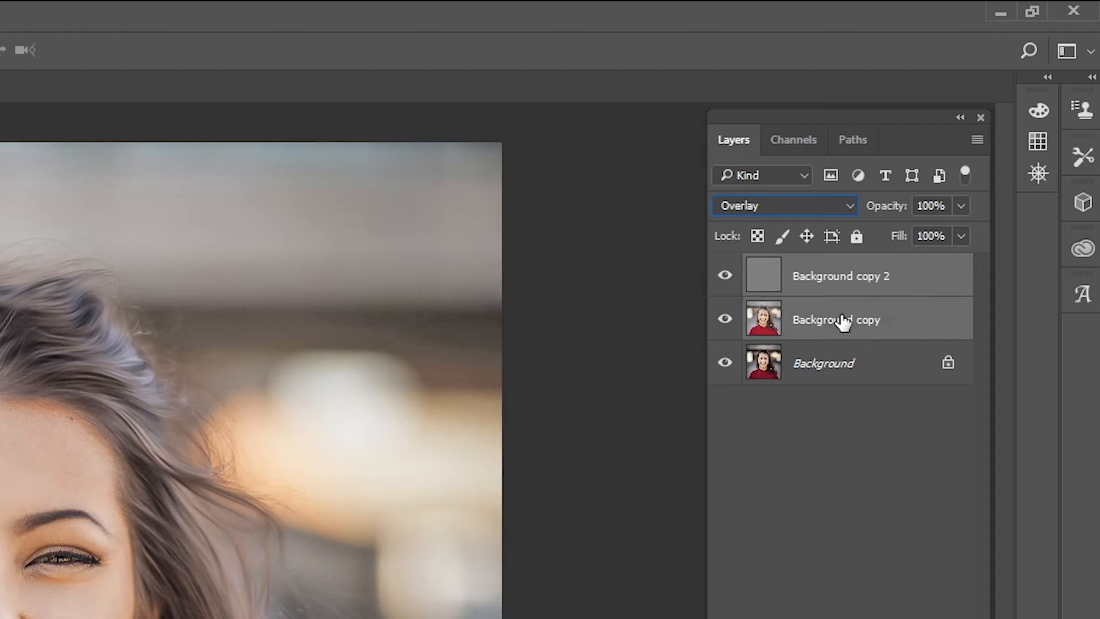
pyautogui.click(977, 141)
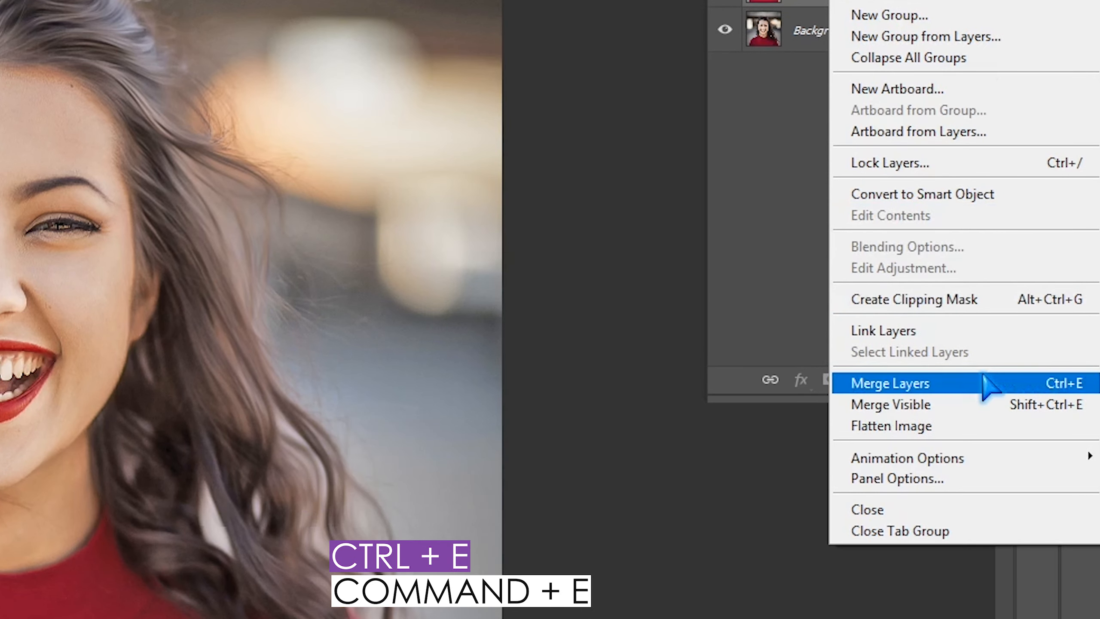
pyautogui.click(983, 381)
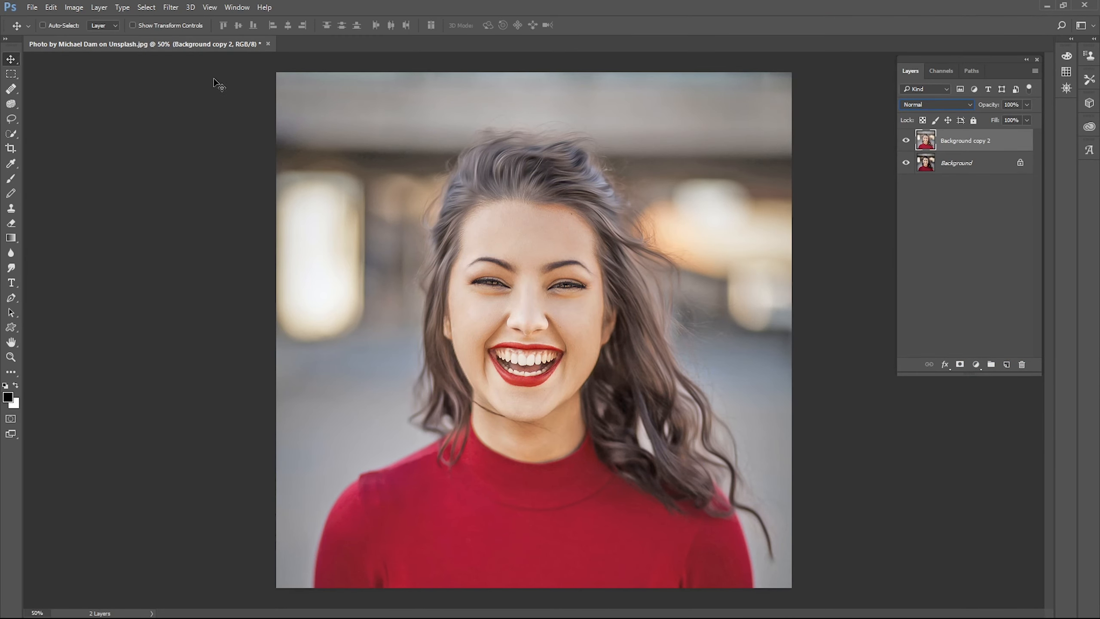
# - Apply Smart Sharpen to the merged layer with the amount set to 290%
pyautogui.click(170, 8)
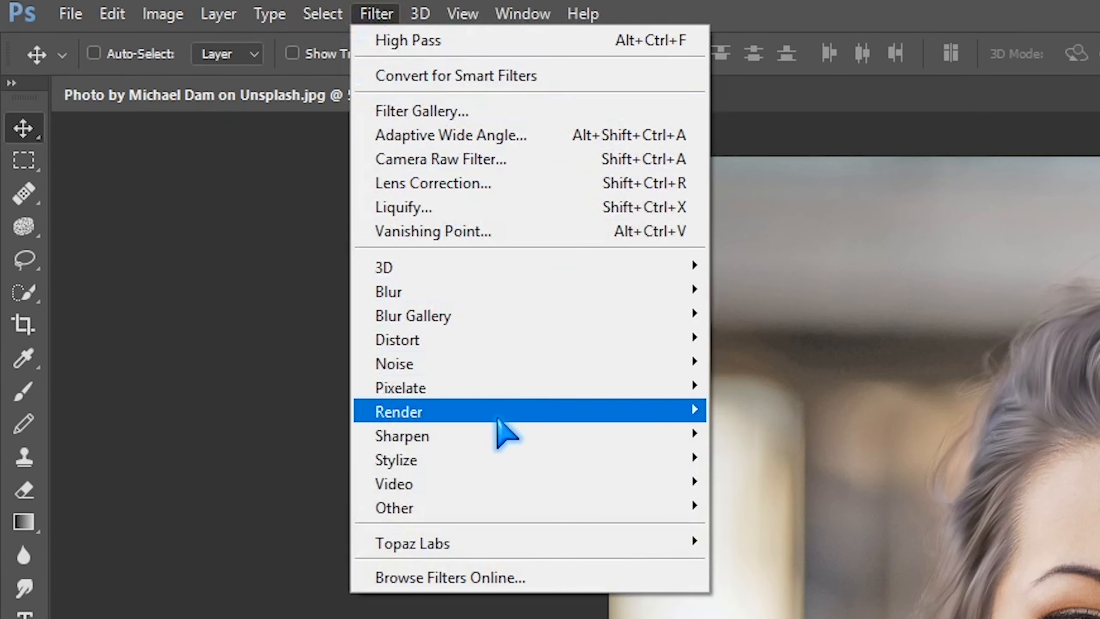
pyautogui.moveTo(502, 436)
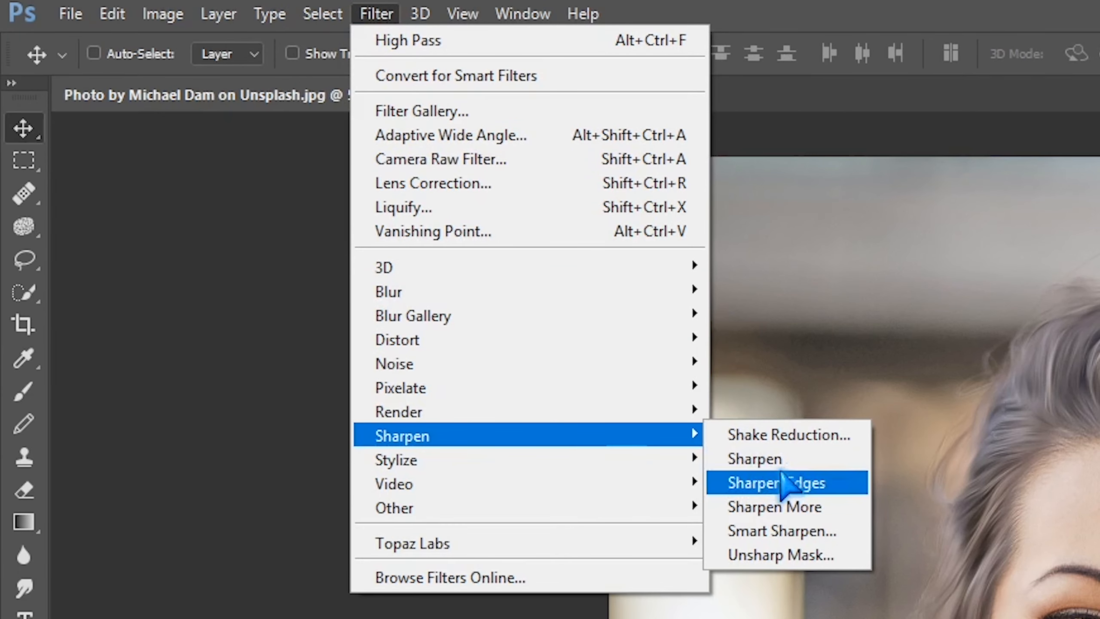
pyautogui.click(814, 526)
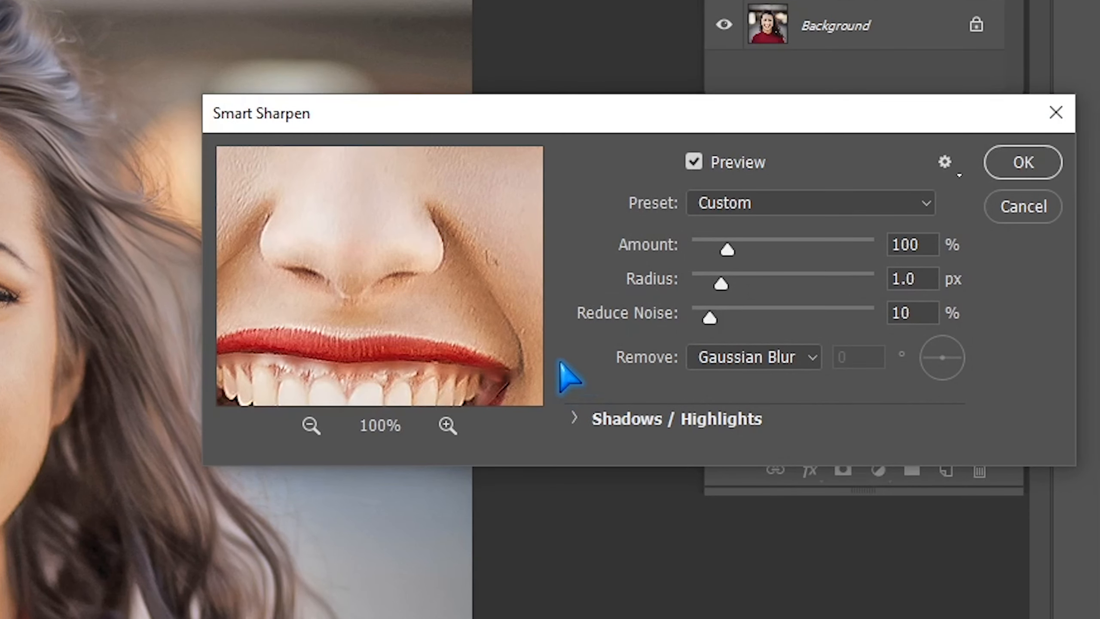
pyautogui.moveTo(737, 253); pyautogui.dragTo(798, 251)
pyautogui.moveTo(424, 323); pyautogui.dragTo(540, 227)
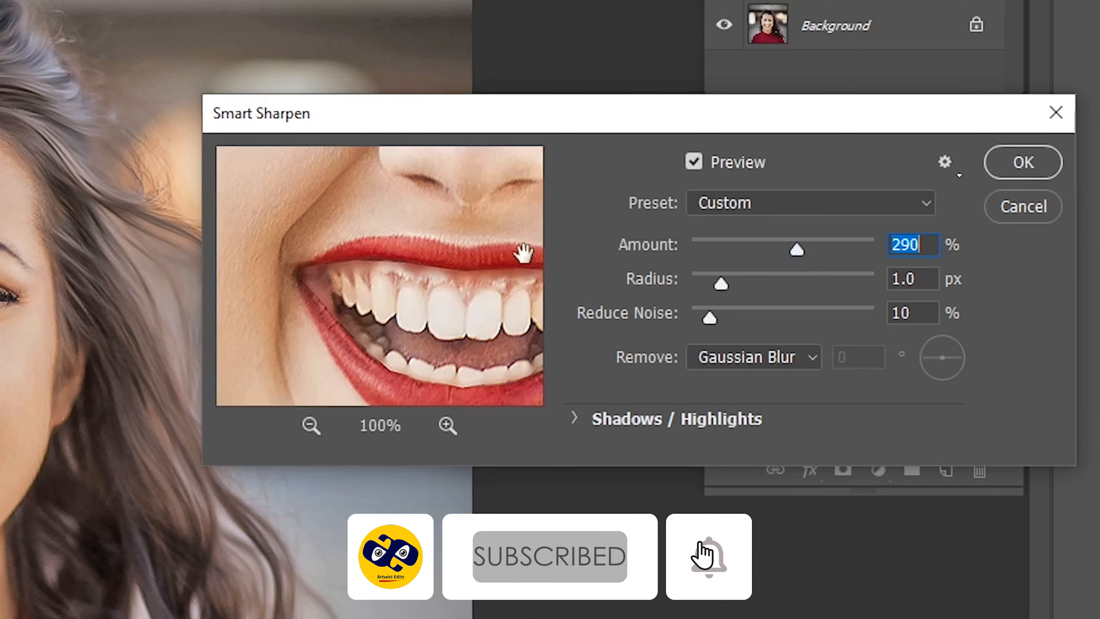
pyautogui.moveTo(459, 299); pyautogui.dragTo(345, 506)
pyautogui.moveTo(439, 337); pyautogui.dragTo(540, 290)
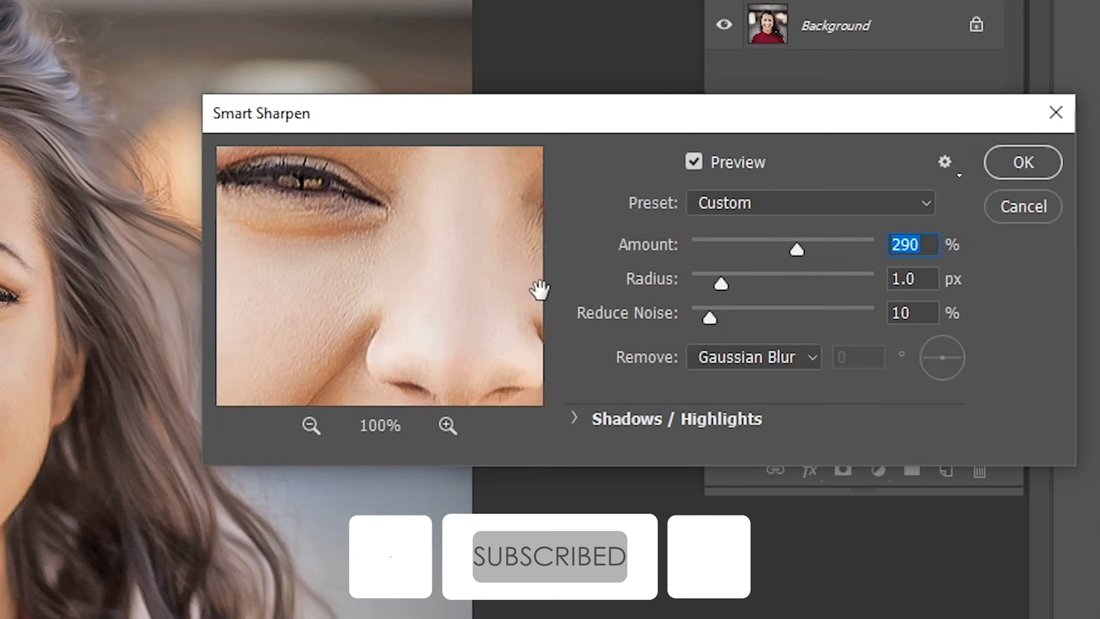
pyautogui.click(1040, 167)
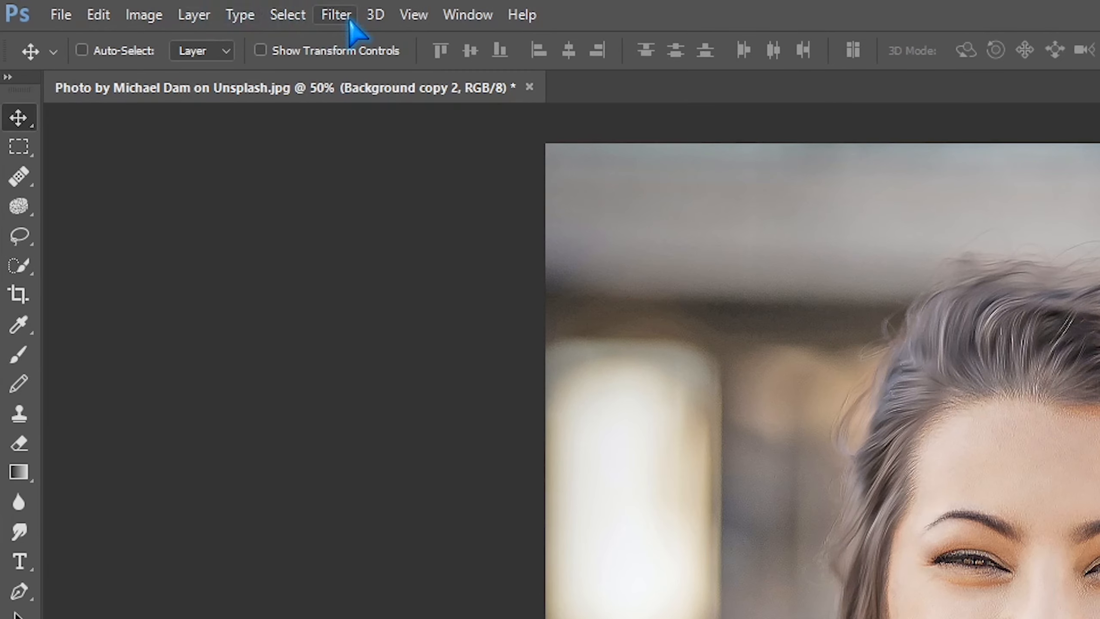
# - Apply the Diffuse filter in Anisotropic mode to the sharpened layer
pyautogui.click(336, 15)
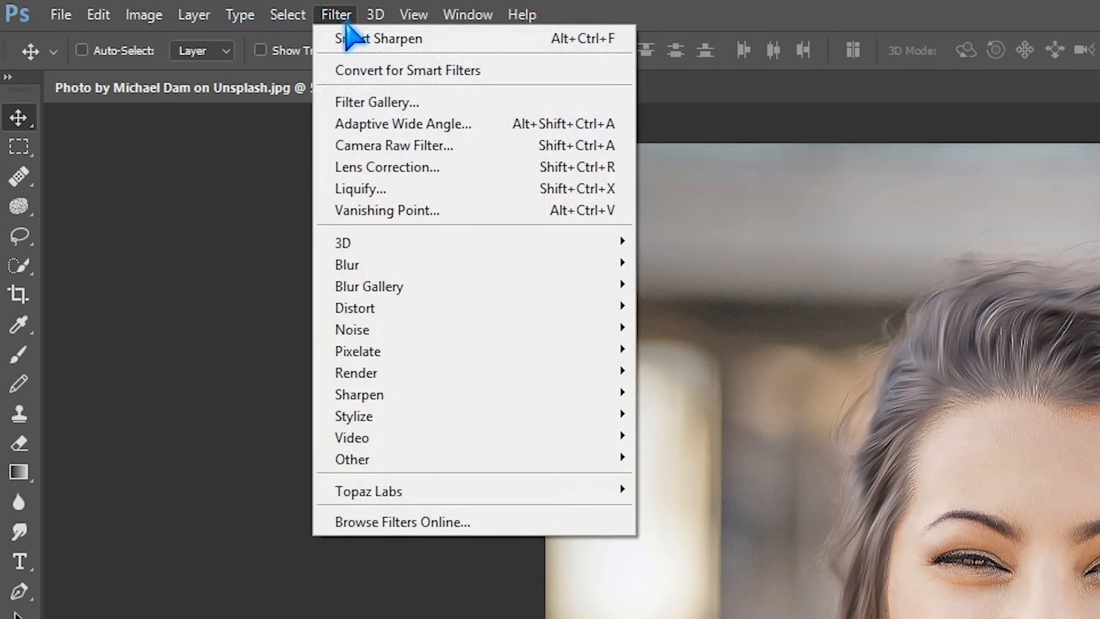
pyautogui.moveTo(366, 461)
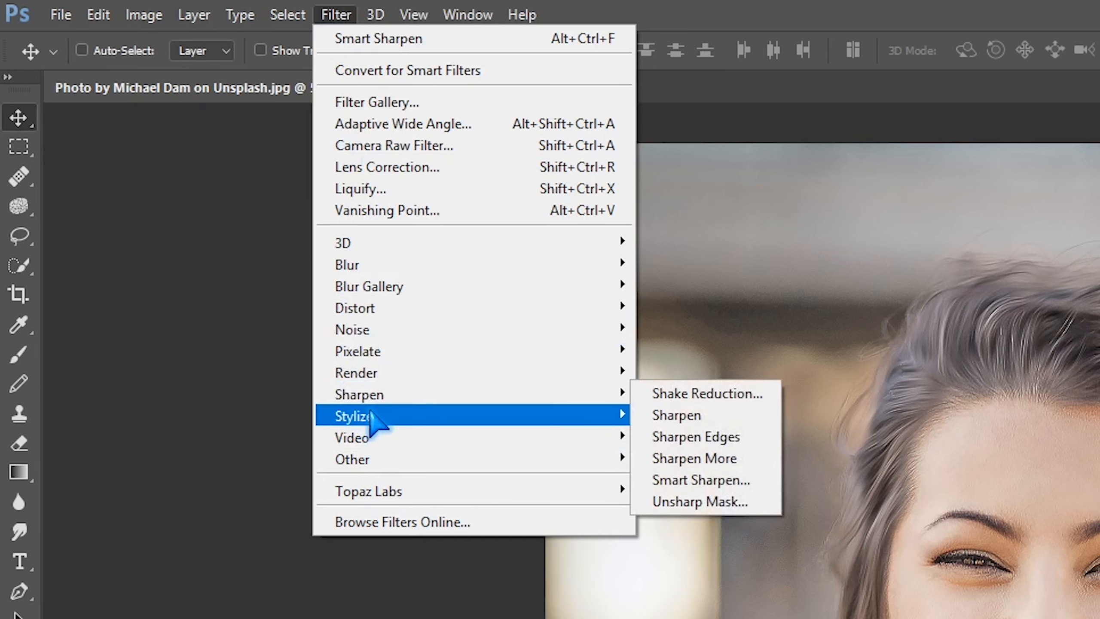
pyautogui.moveTo(371, 417)
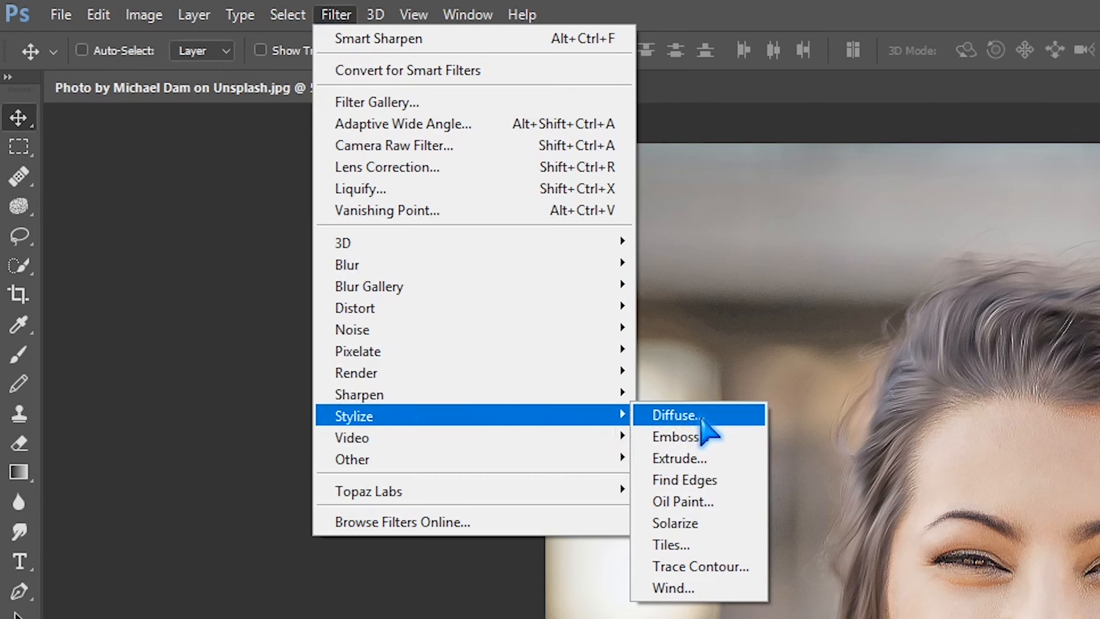
pyautogui.click(723, 415)
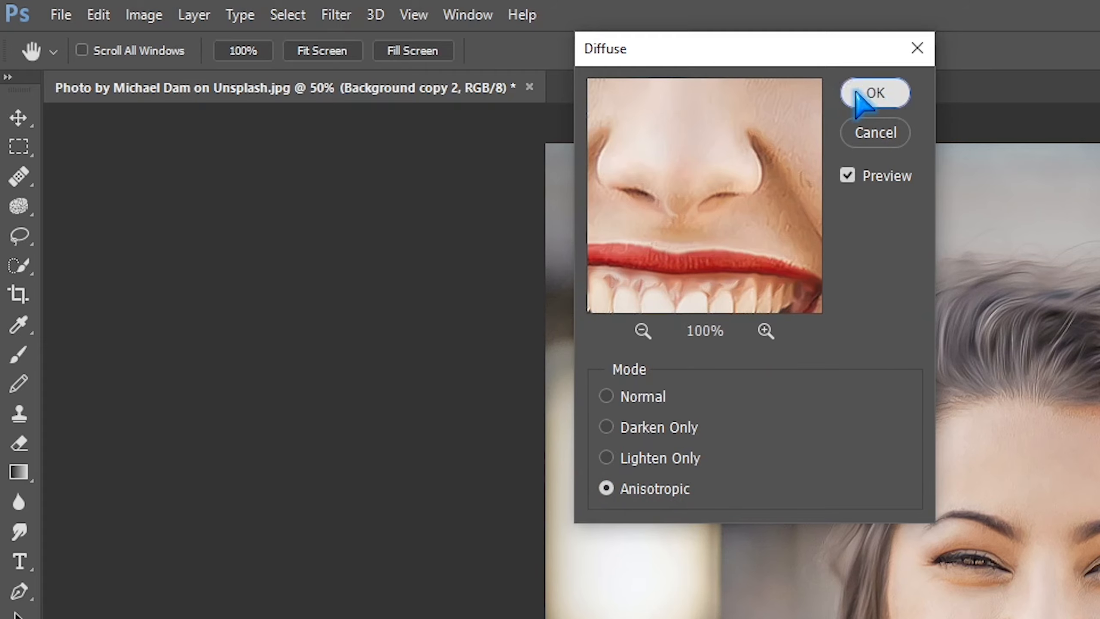
pyautogui.click(862, 98)
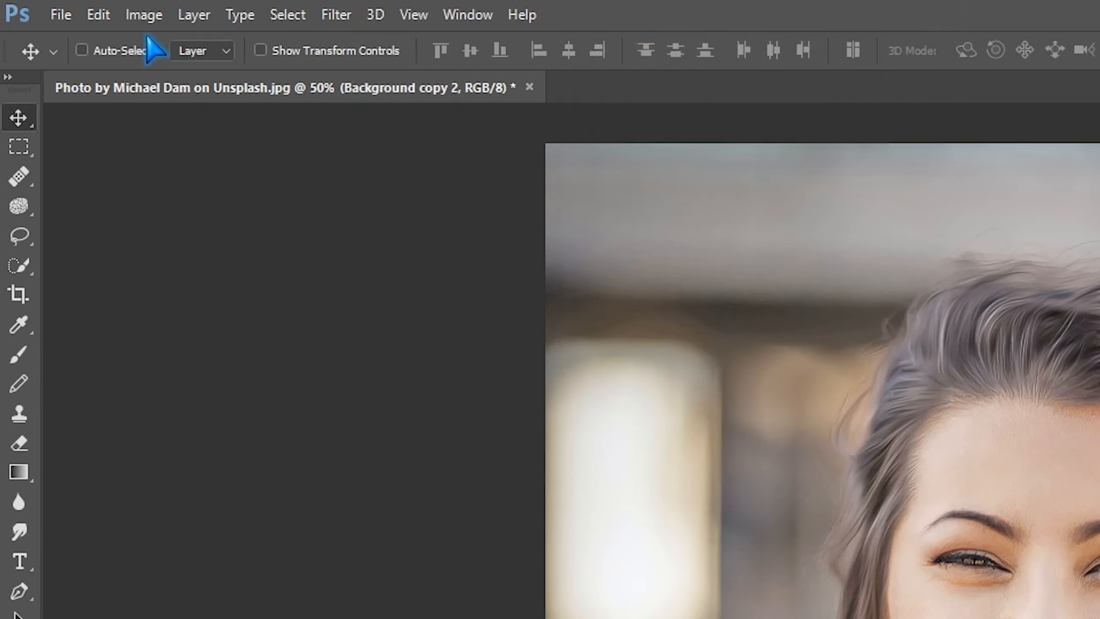
# - Rotate the canvas 90° clockwise and reapply the Diffuse filter with the same settings
pyautogui.click(131, 19)
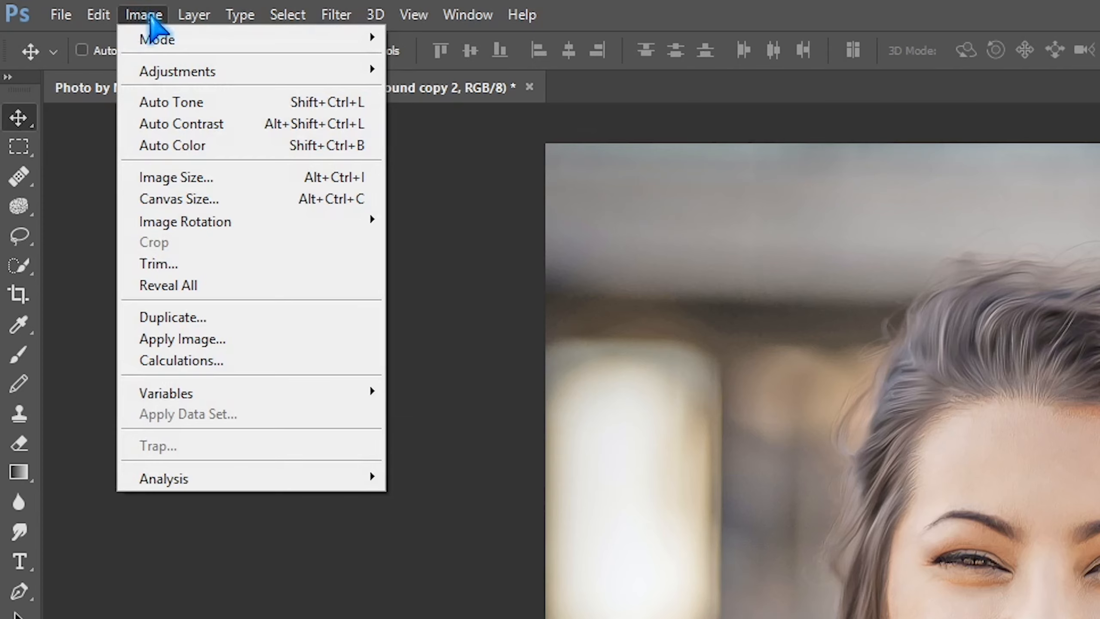
pyautogui.moveTo(194, 14)
pyautogui.moveTo(173, 35)
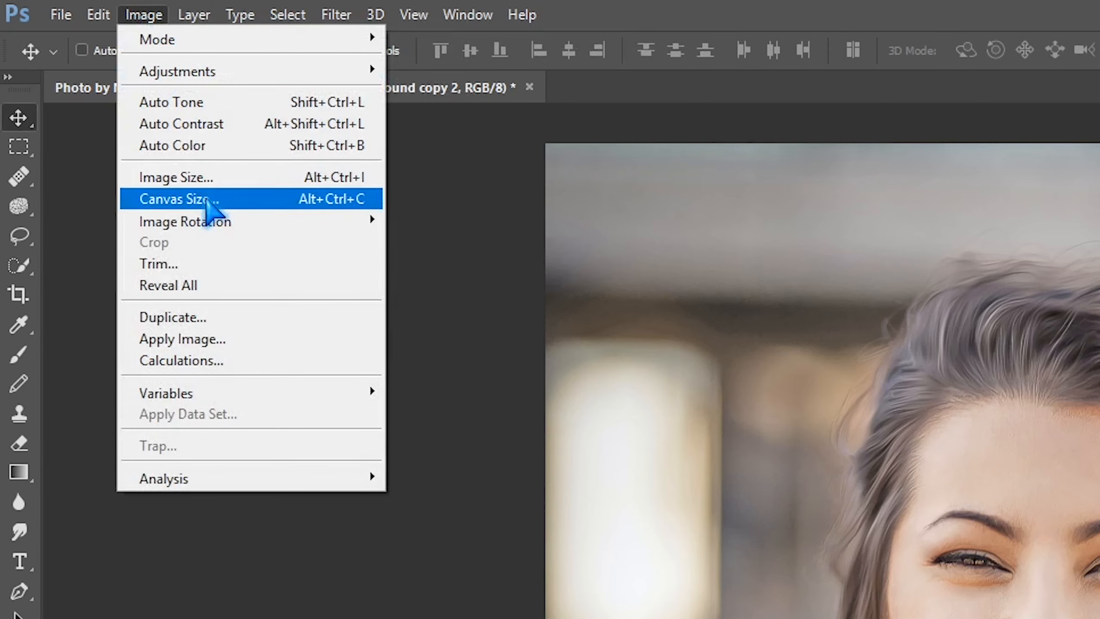
pyautogui.moveTo(216, 227)
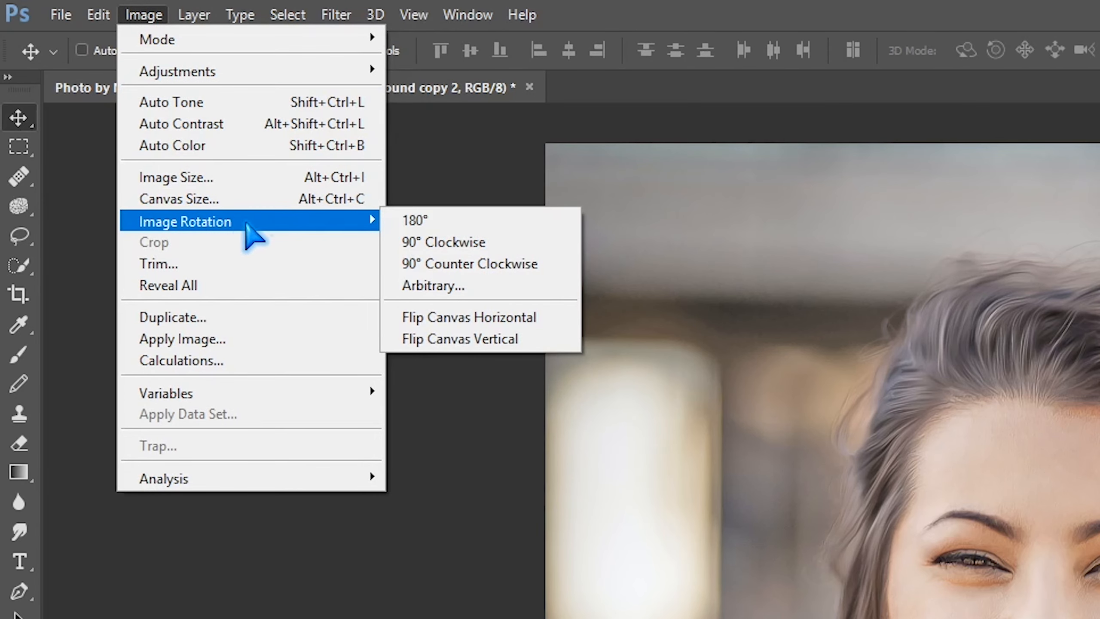
pyautogui.click(450, 243)
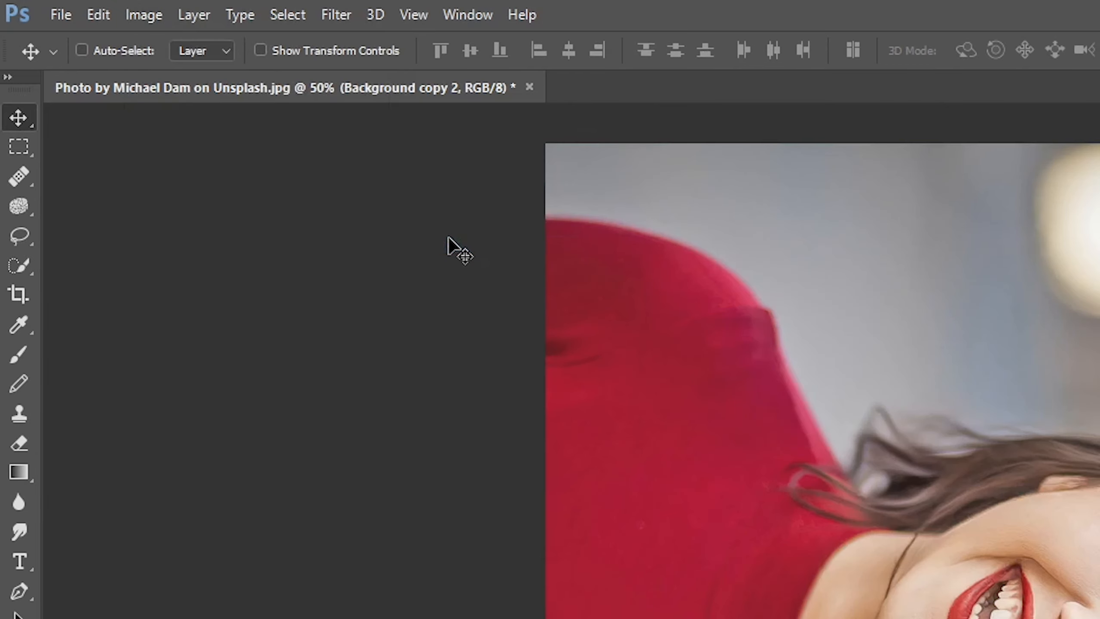
pyautogui.click(337, 17)
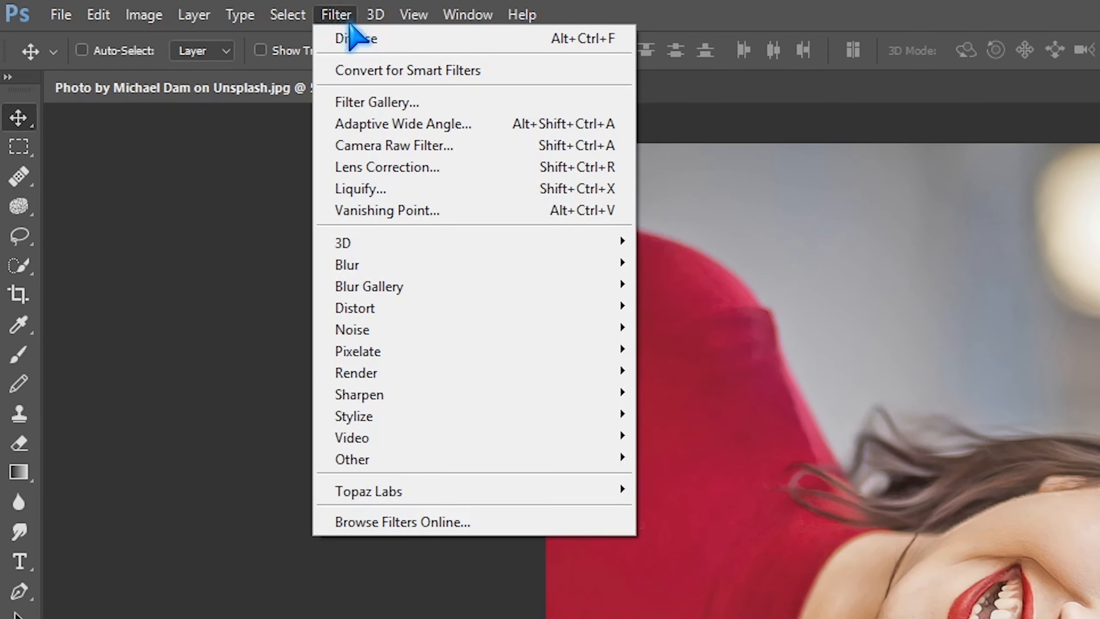
pyautogui.click(350, 40)
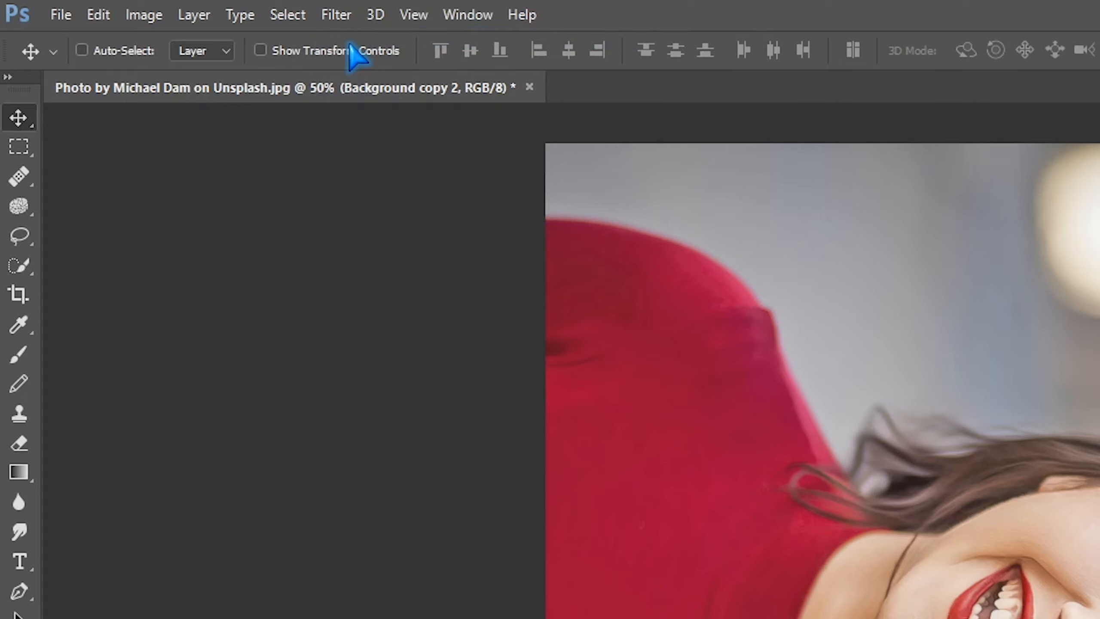
# - Rotate the canvas another 90° clockwise so the portrait is upside down and reapply the Diffuse filter
pyautogui.click(138, 18)
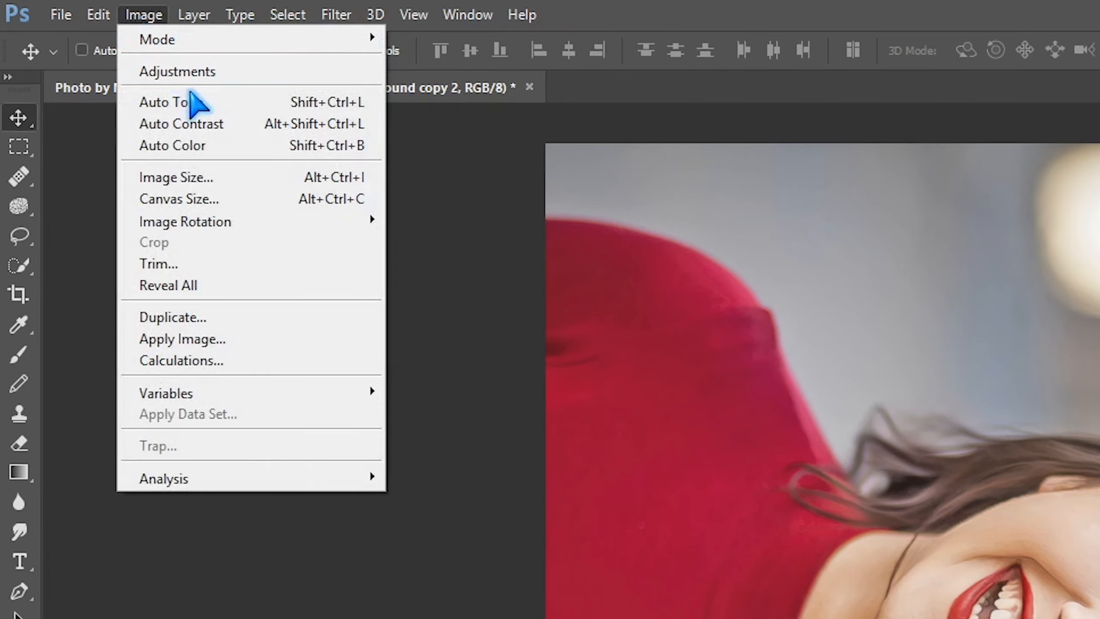
pyautogui.moveTo(245, 224)
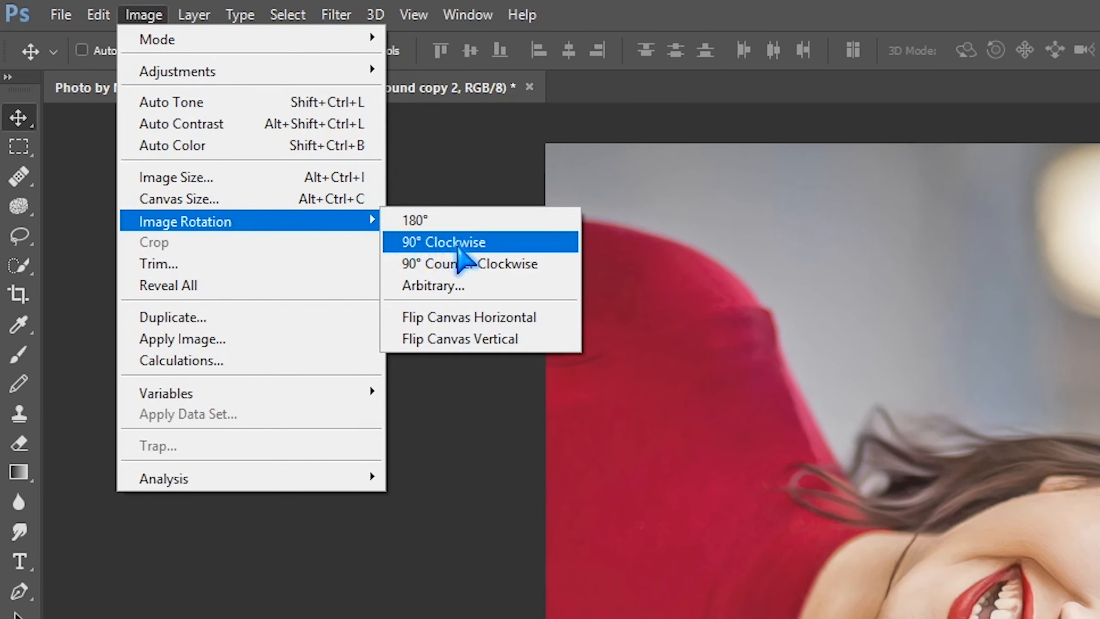
pyautogui.click(471, 244)
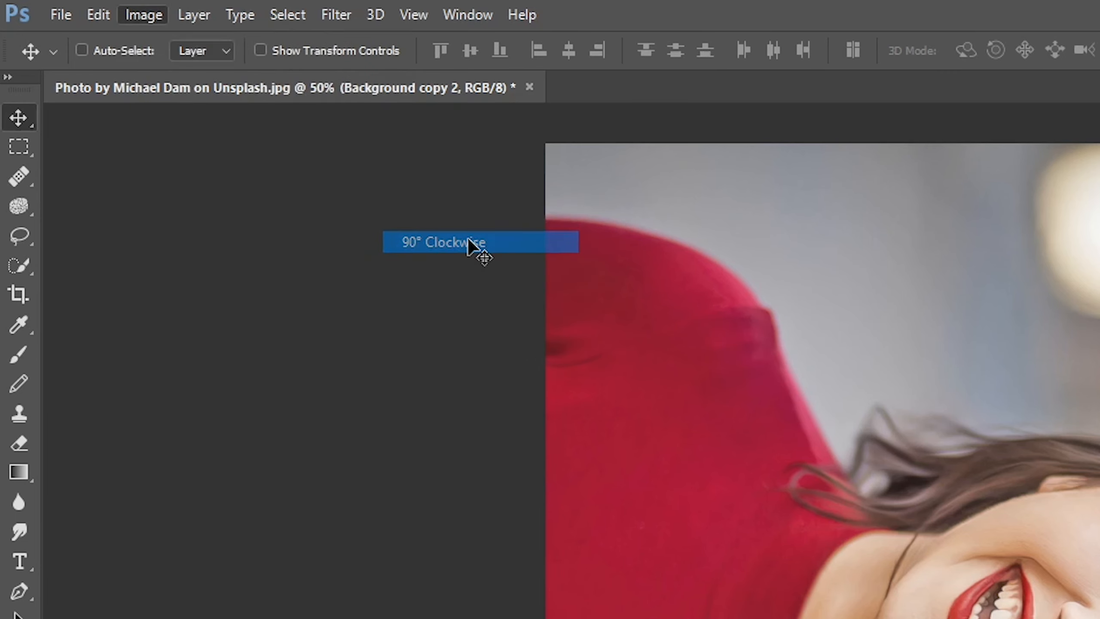
pyautogui.click(343, 13)
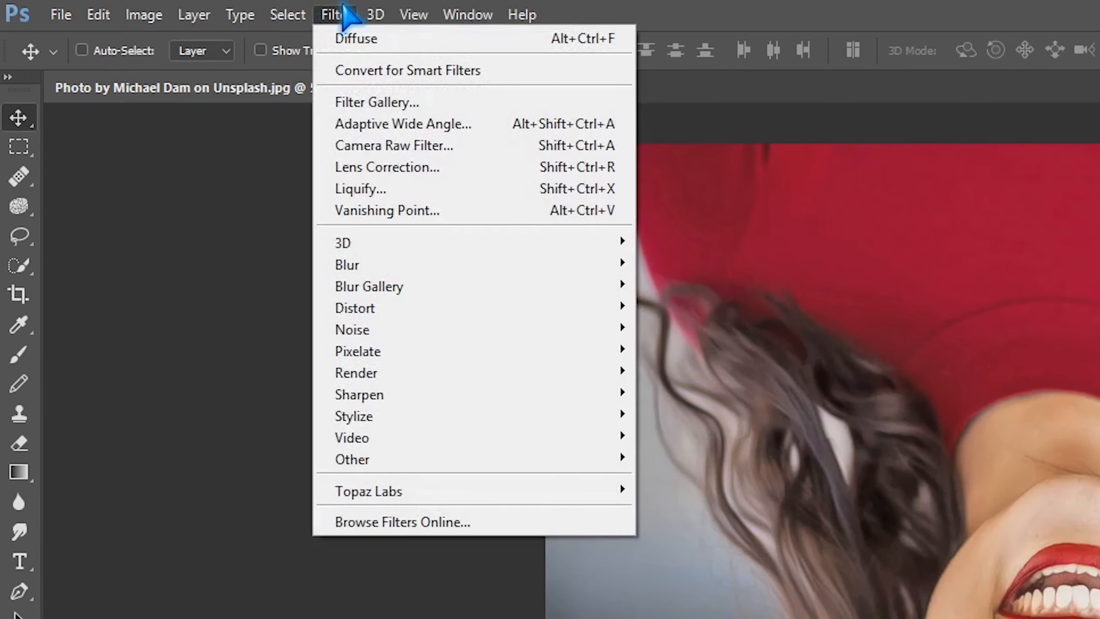
pyautogui.click(364, 48)
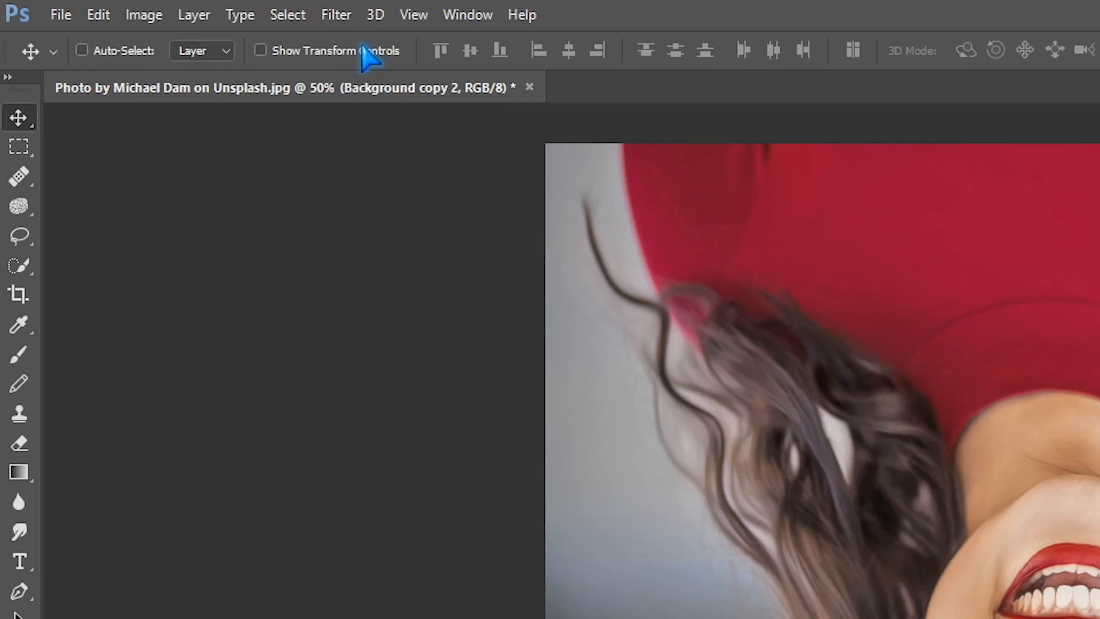
# - Rotate the upside-down canvas 90° clockwise onto its side and run the Diffuse filter again
pyautogui.click(147, 20)
pyautogui.moveTo(150, 35)
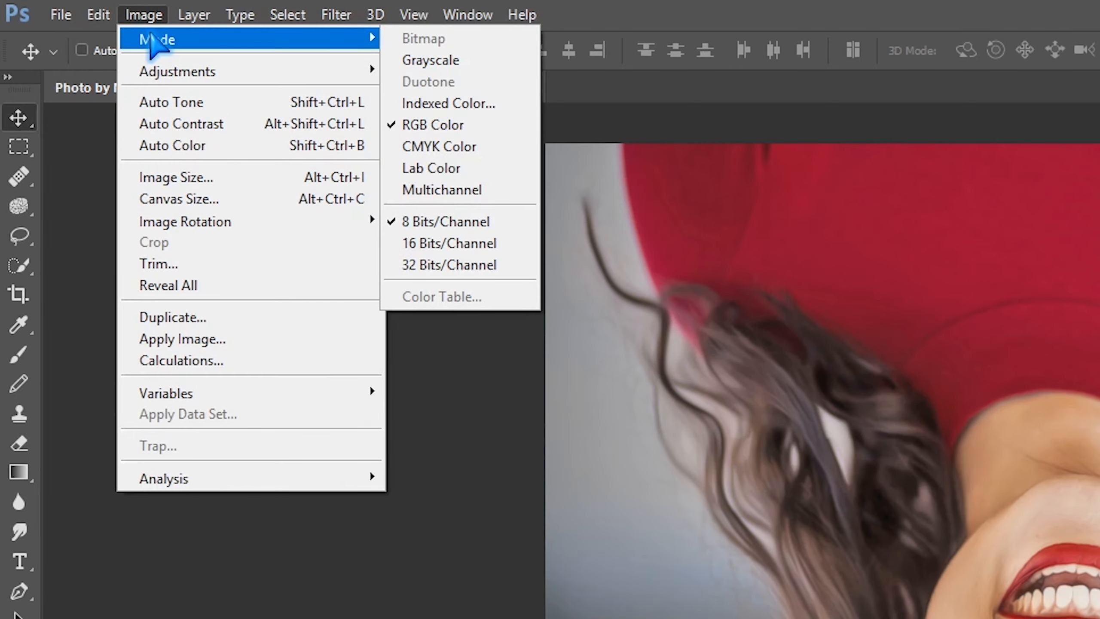
pyautogui.moveTo(159, 66)
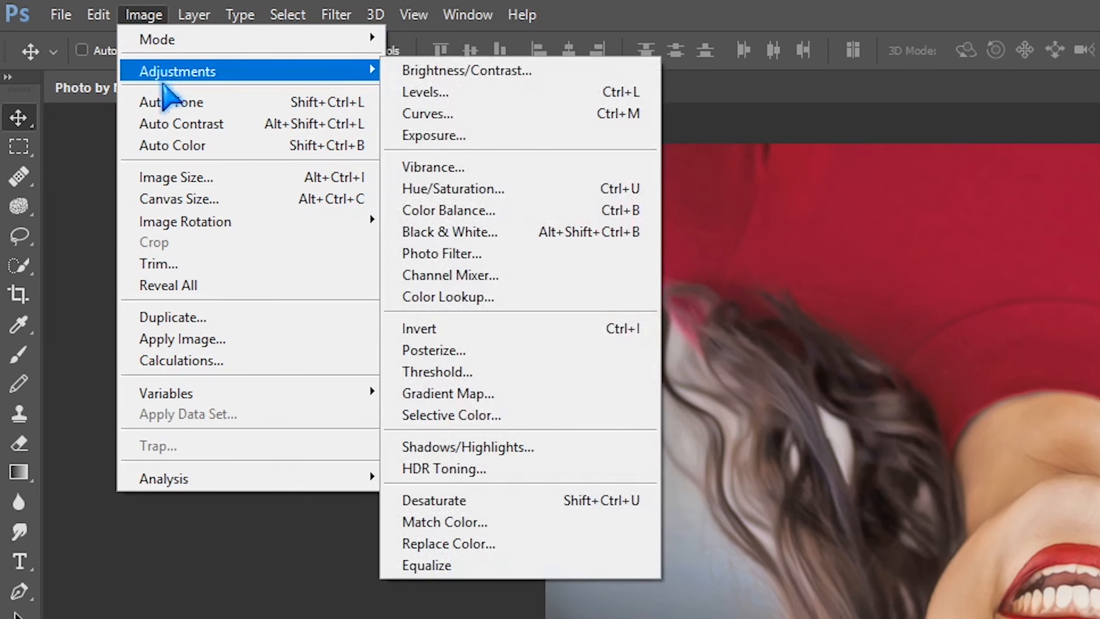
pyautogui.moveTo(242, 225)
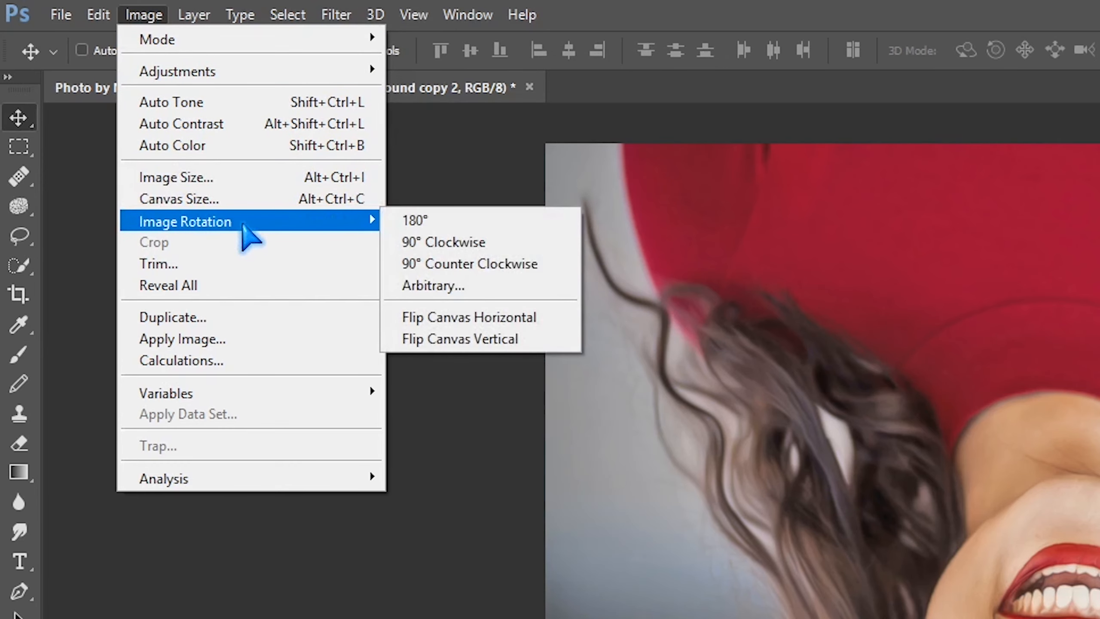
pyautogui.click(432, 242)
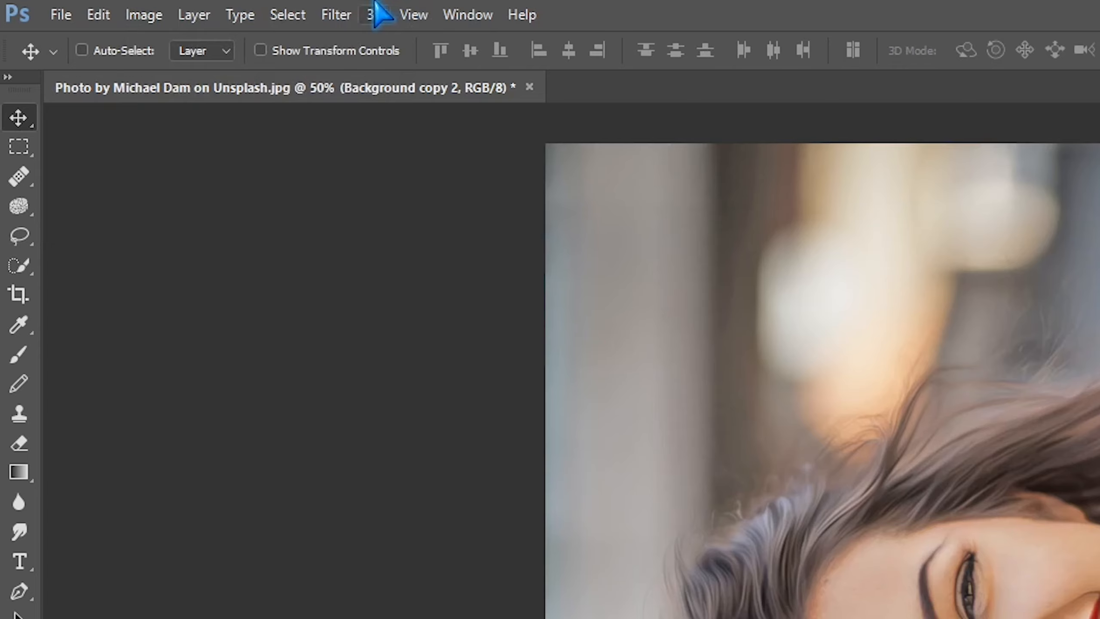
pyautogui.click(337, 15)
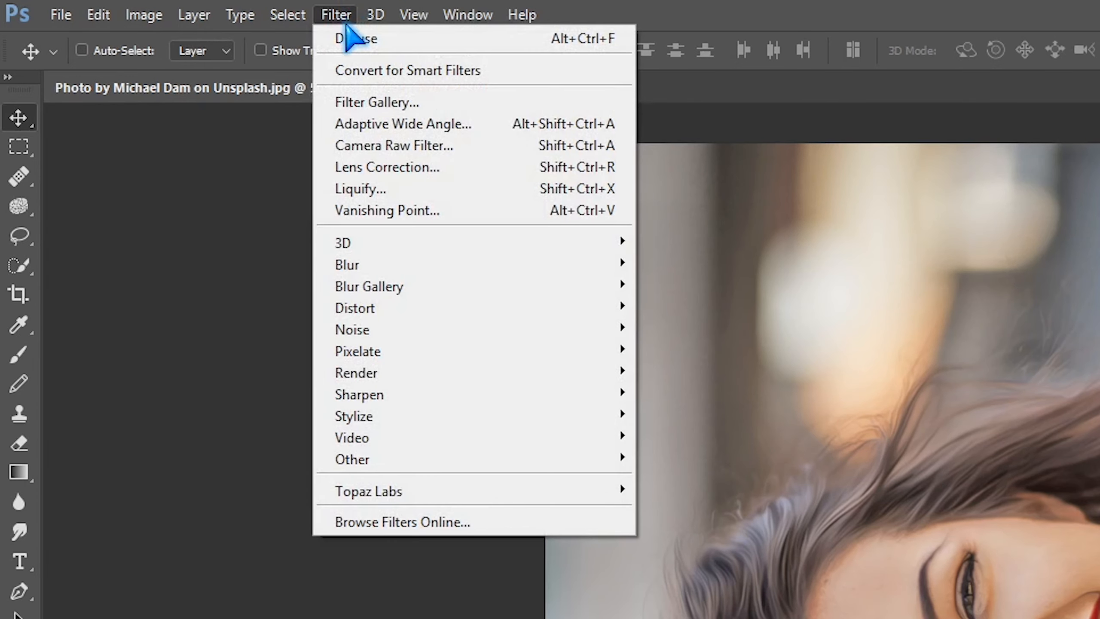
pyautogui.click(353, 40)
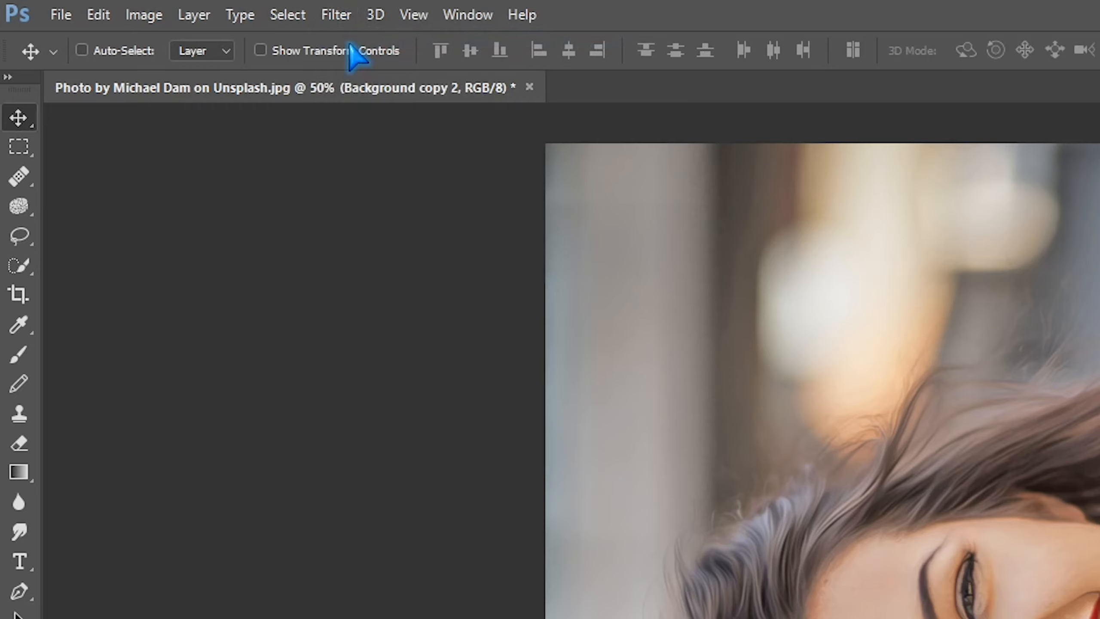
# - Rotate the canvas a final 90° clockwise back to upright and reapply the Diffuse filter
pyautogui.click(156, 13)
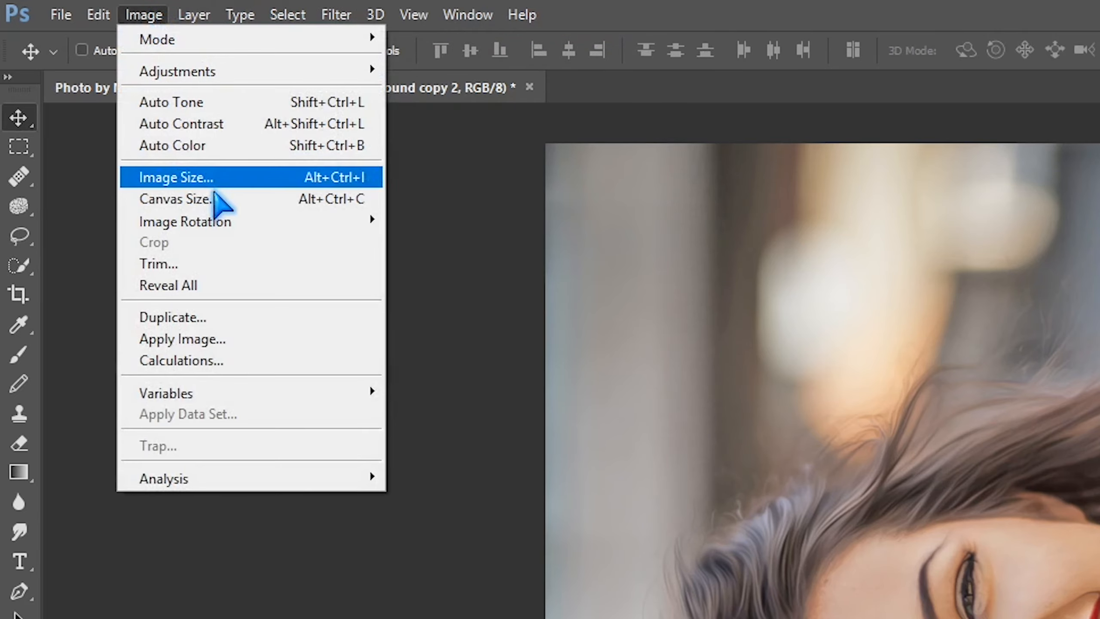
pyautogui.moveTo(230, 222)
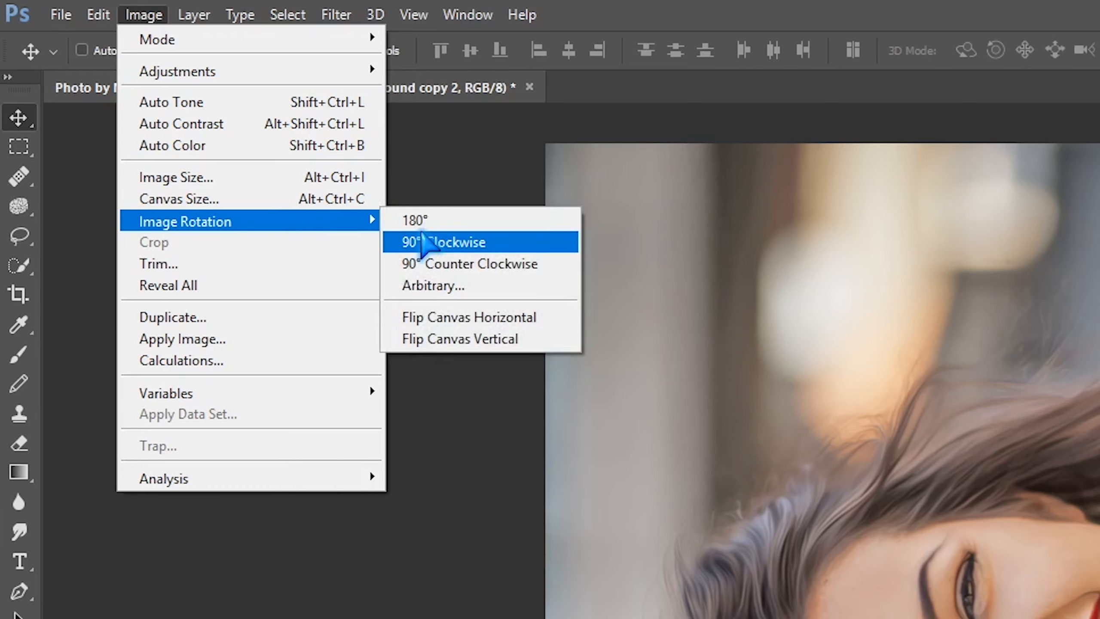
pyautogui.click(422, 242)
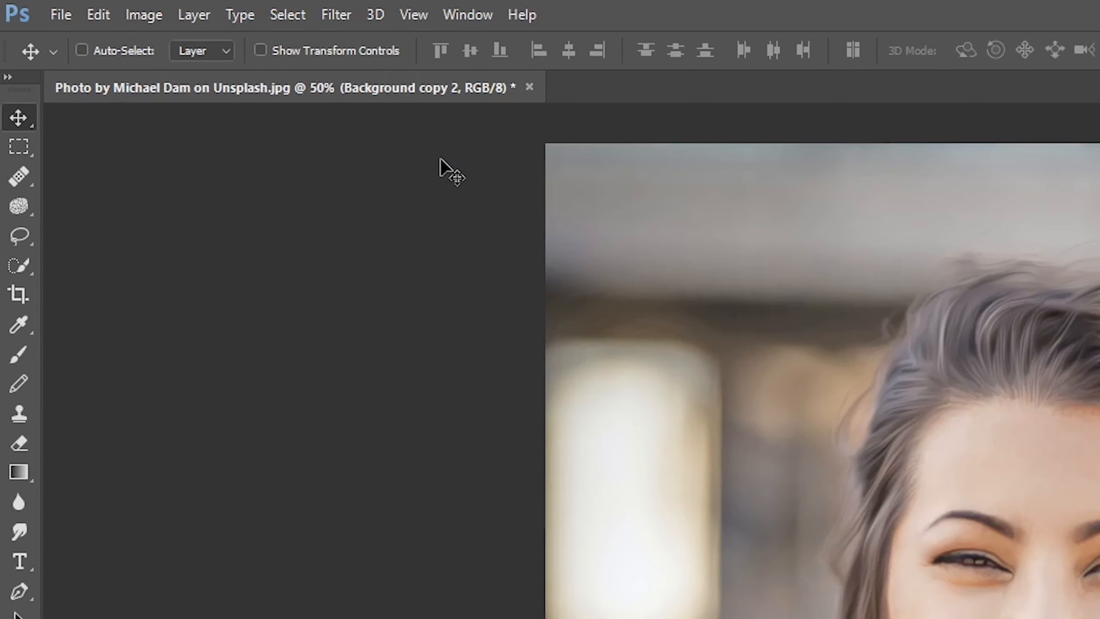
pyautogui.click(337, 15)
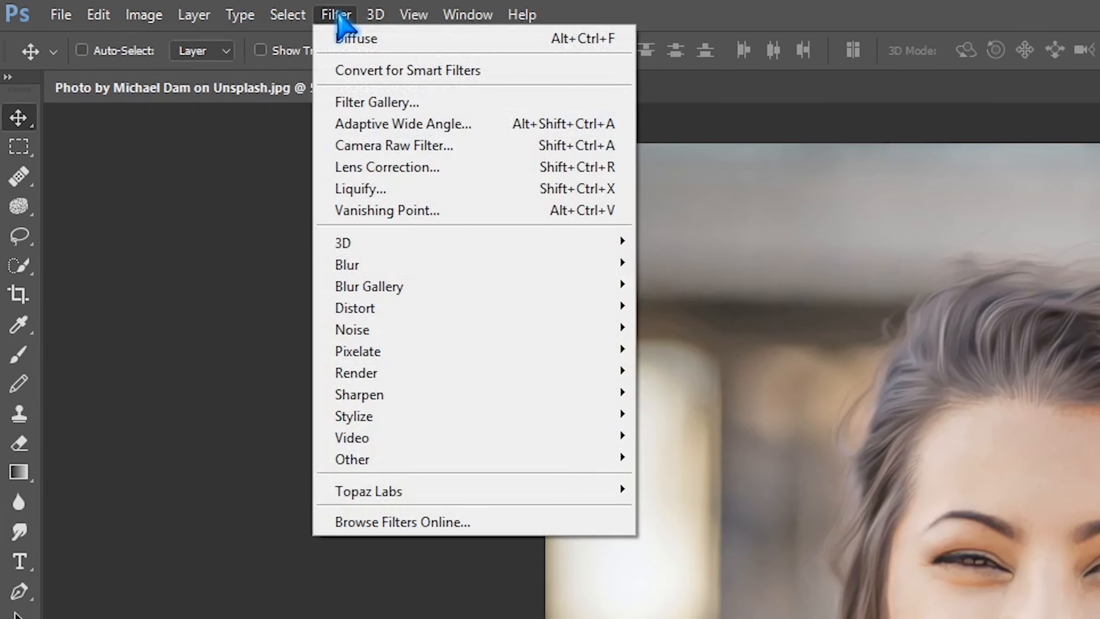
pyautogui.click(347, 39)
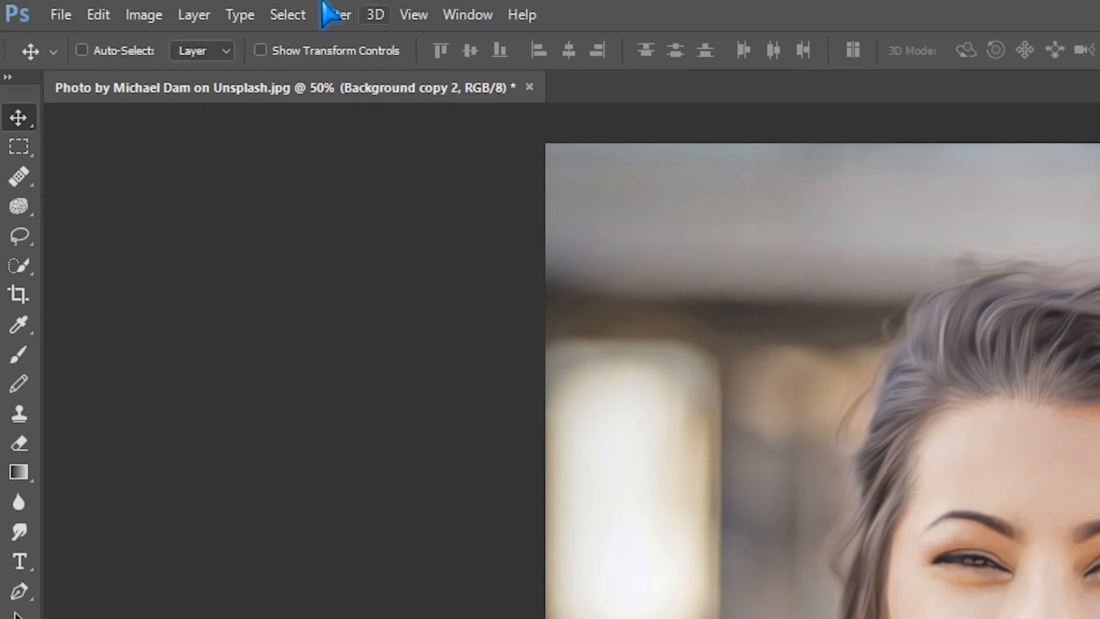
# - Apply Reduce Noise to the diffused layer with strength 10 and preserve details, reduce color noise and sharpen details at 0%
pyautogui.click(334, 17)
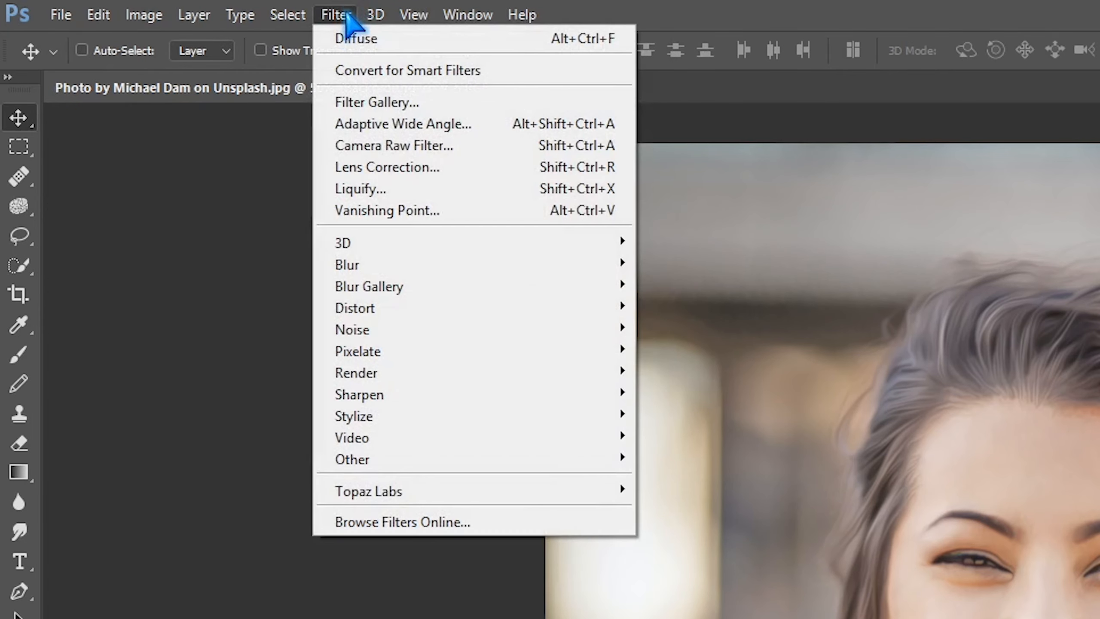
pyautogui.moveTo(385, 333)
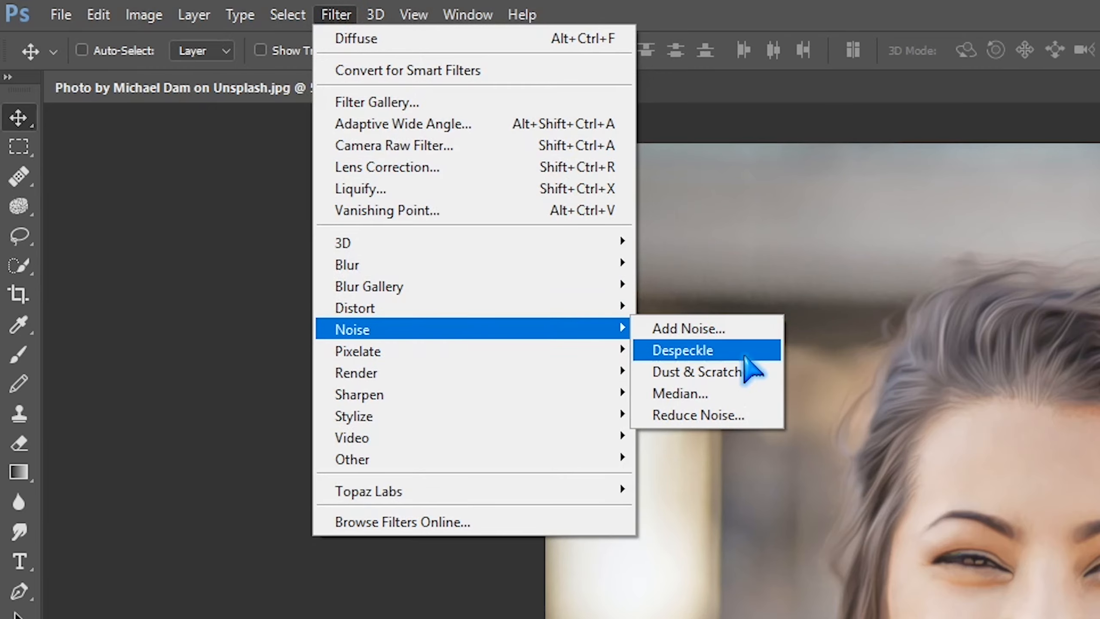
pyautogui.click(698, 415)
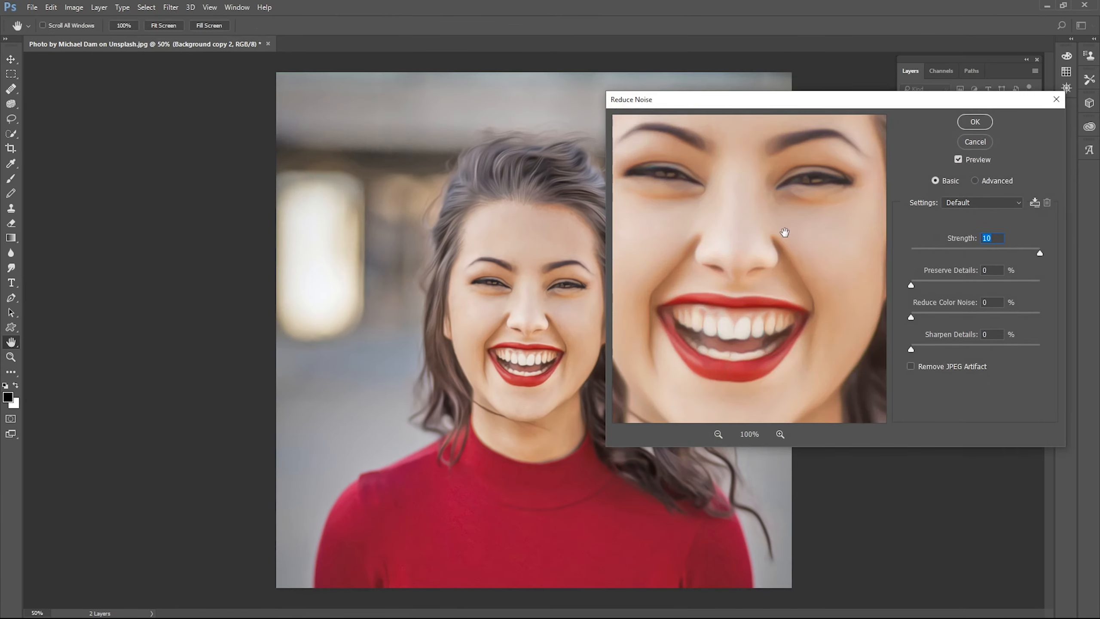
pyautogui.moveTo(787, 188); pyautogui.dragTo(796, 314)
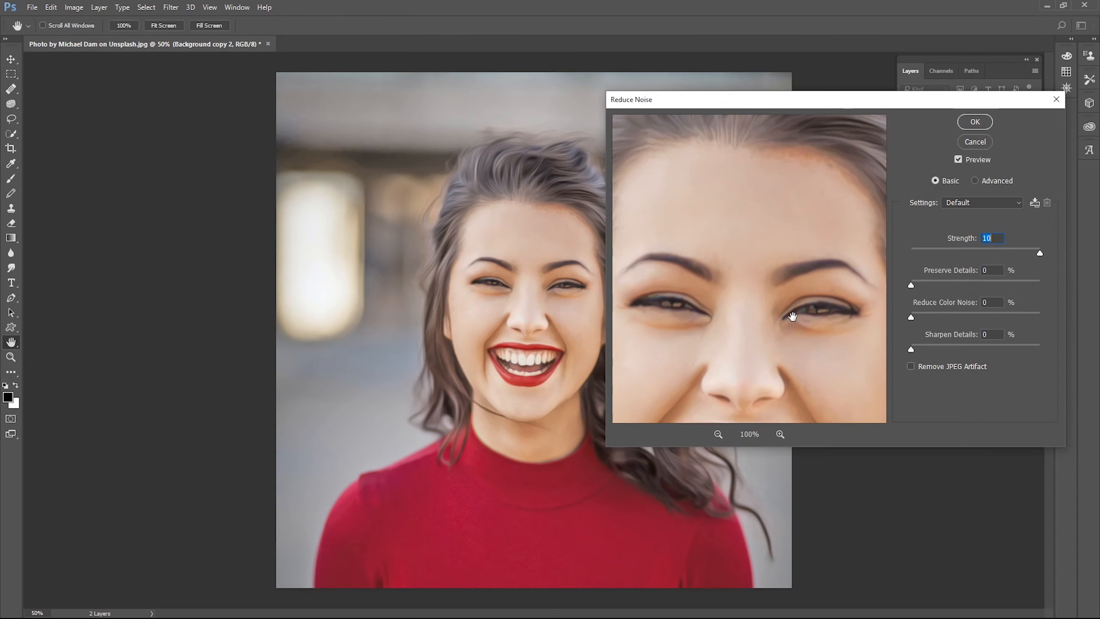
pyautogui.moveTo(751, 214); pyautogui.dragTo(768, 320)
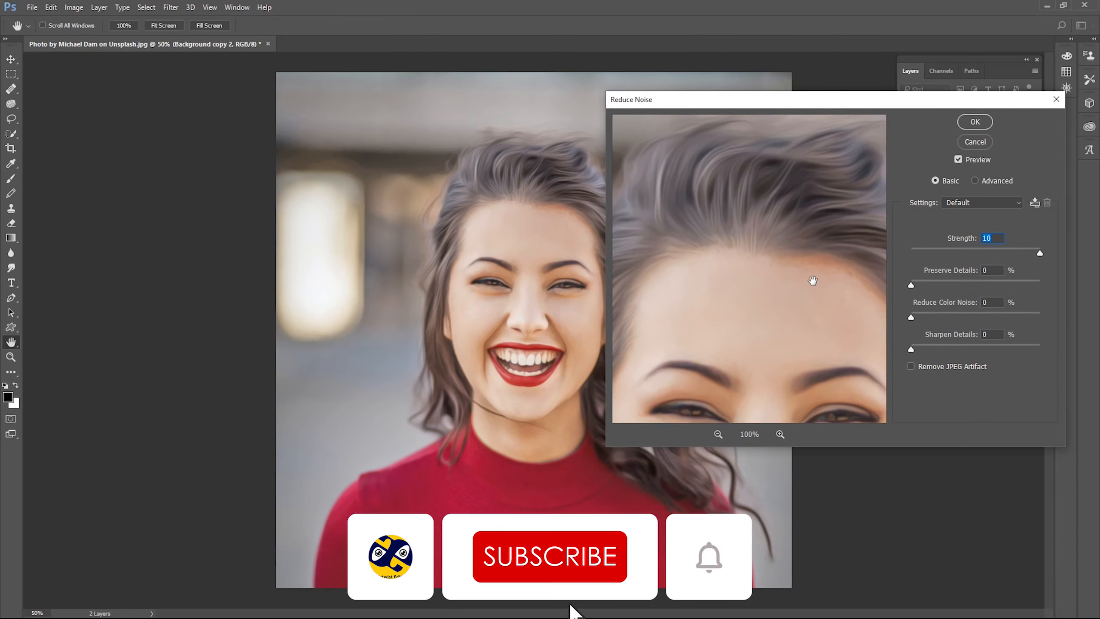
pyautogui.moveTo(813, 277); pyautogui.dragTo(830, 216)
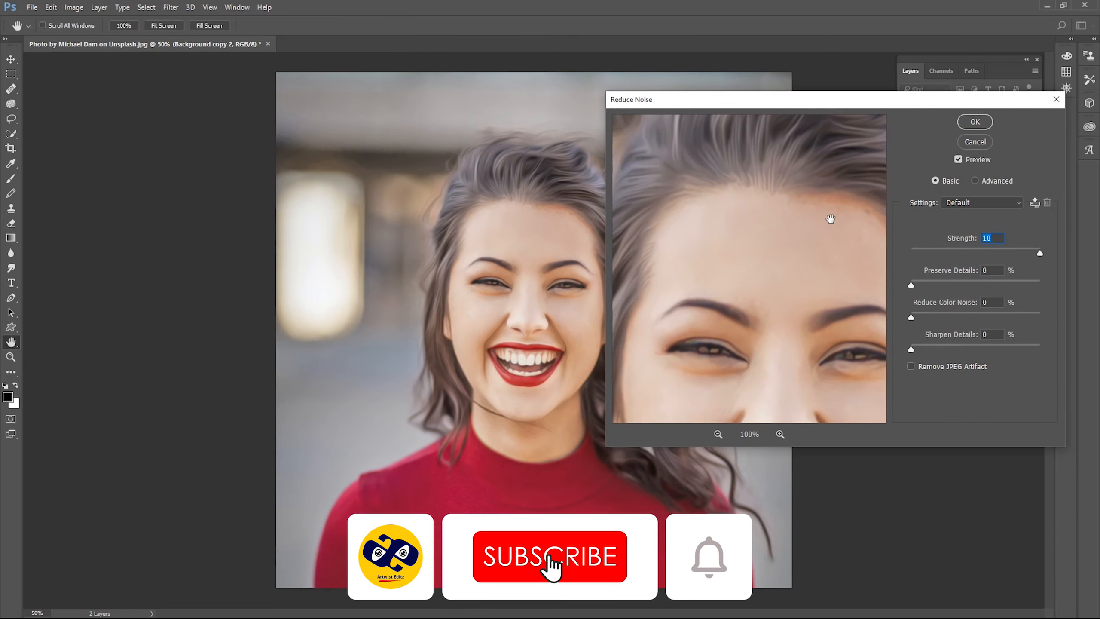
pyautogui.click(978, 123)
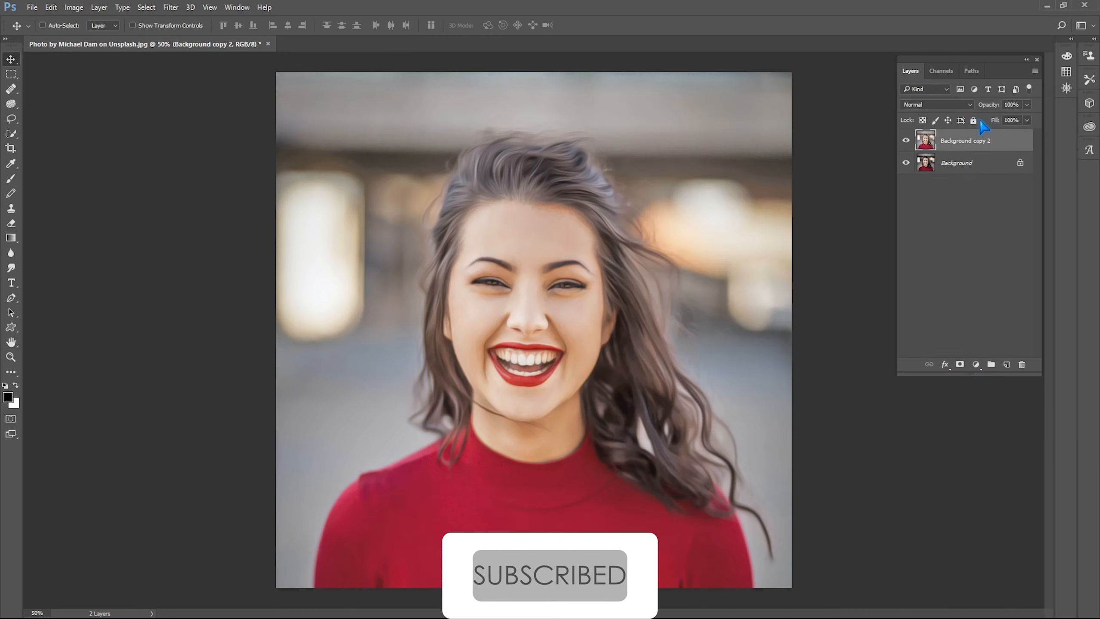
pyautogui.press('v')
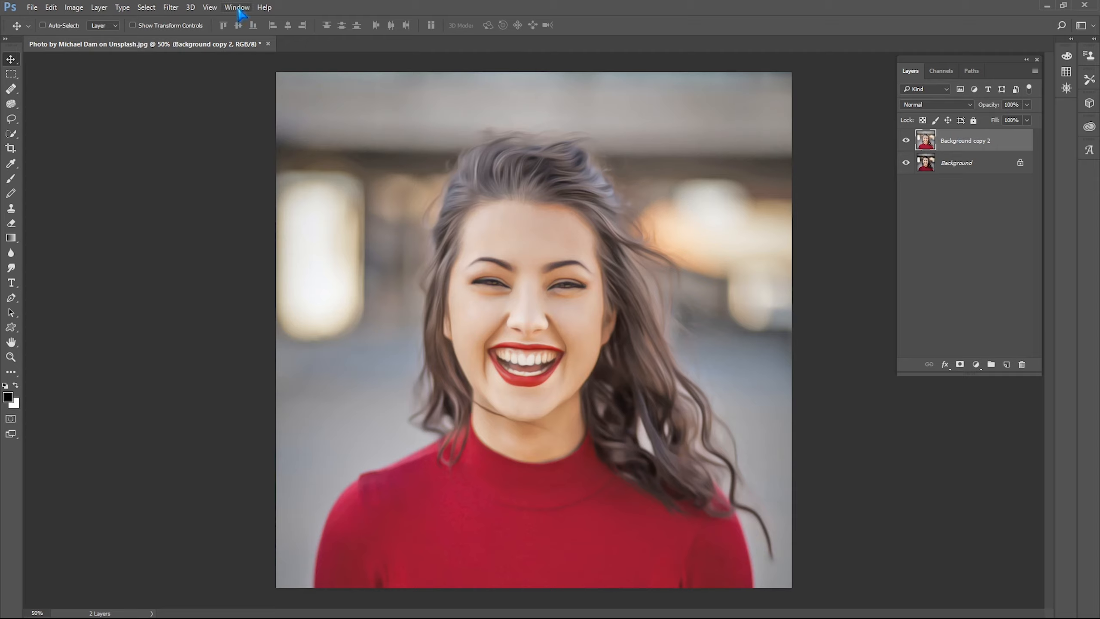
# - Apply Unsharp Mask to the noise-reduced layer with an adjusted amount, a radius of 2.0 pixels and a threshold of 0 levels
pyautogui.click(171, 8)
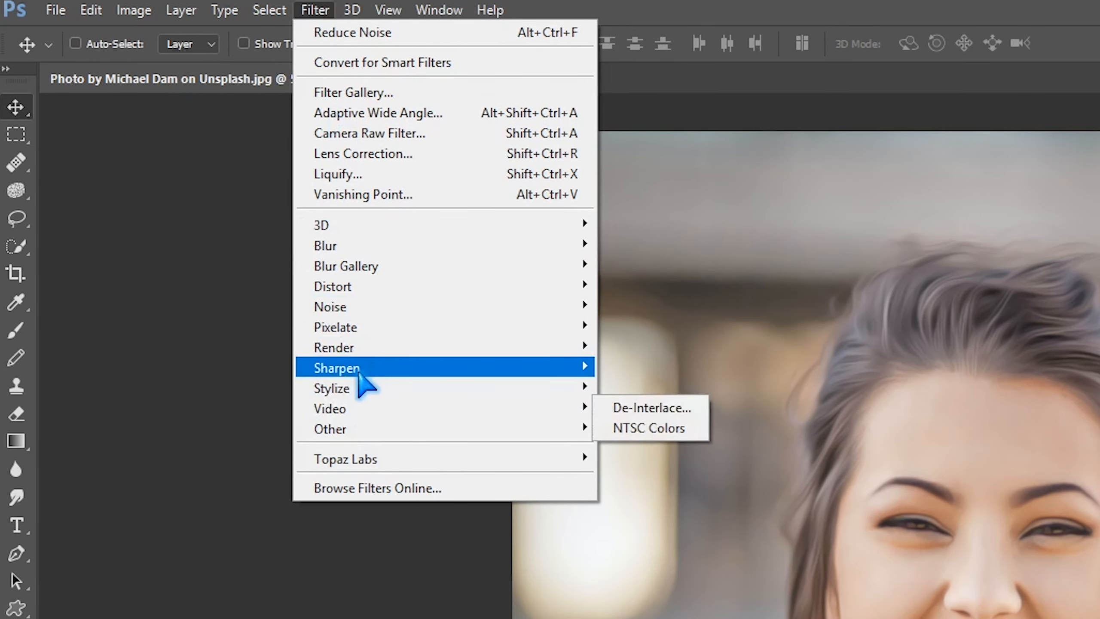
pyautogui.moveTo(367, 369)
pyautogui.click(656, 469)
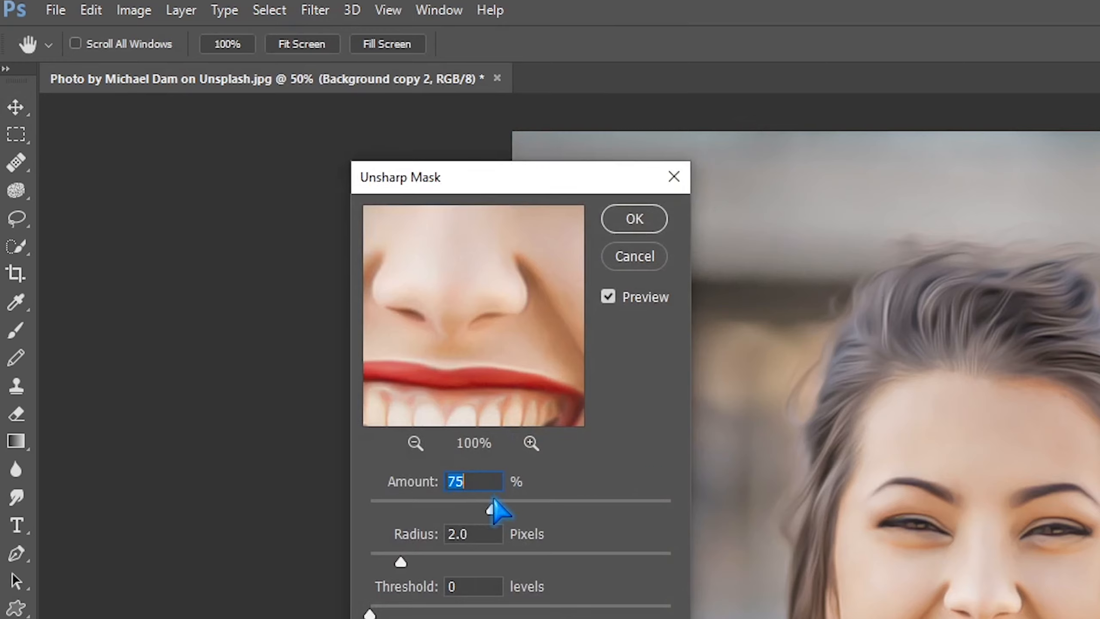
pyautogui.moveTo(493, 511); pyautogui.dragTo(505, 508)
pyautogui.click(635, 219)
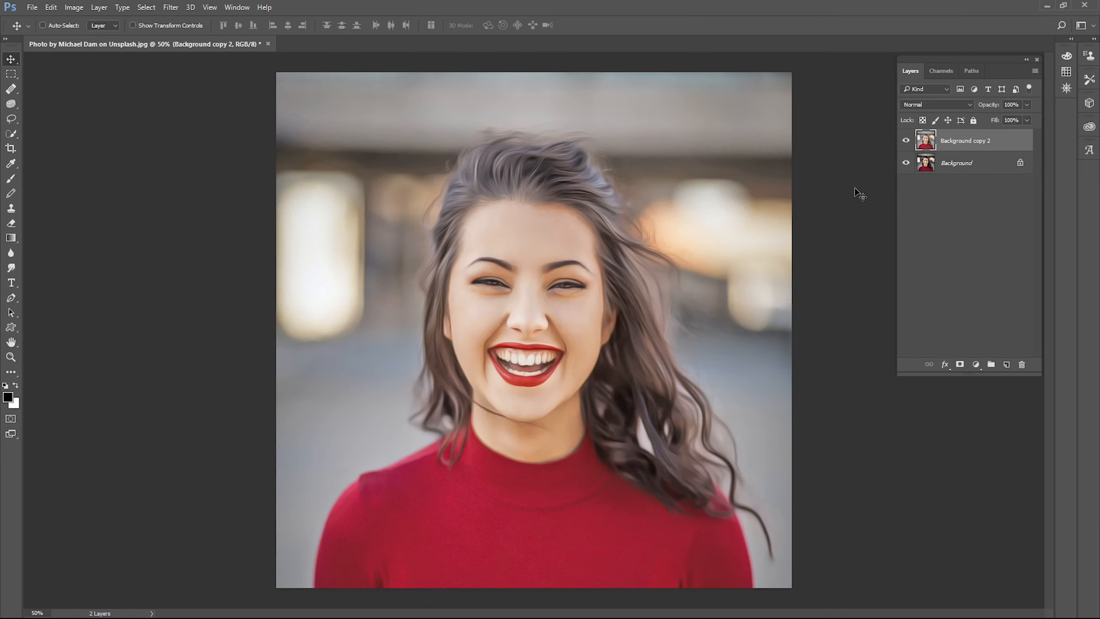
# - Duplicate the Background copy 2 layer and apply High Pass with a radius of 1.0 pixels to the duplicate
pyautogui.click(1036, 72)
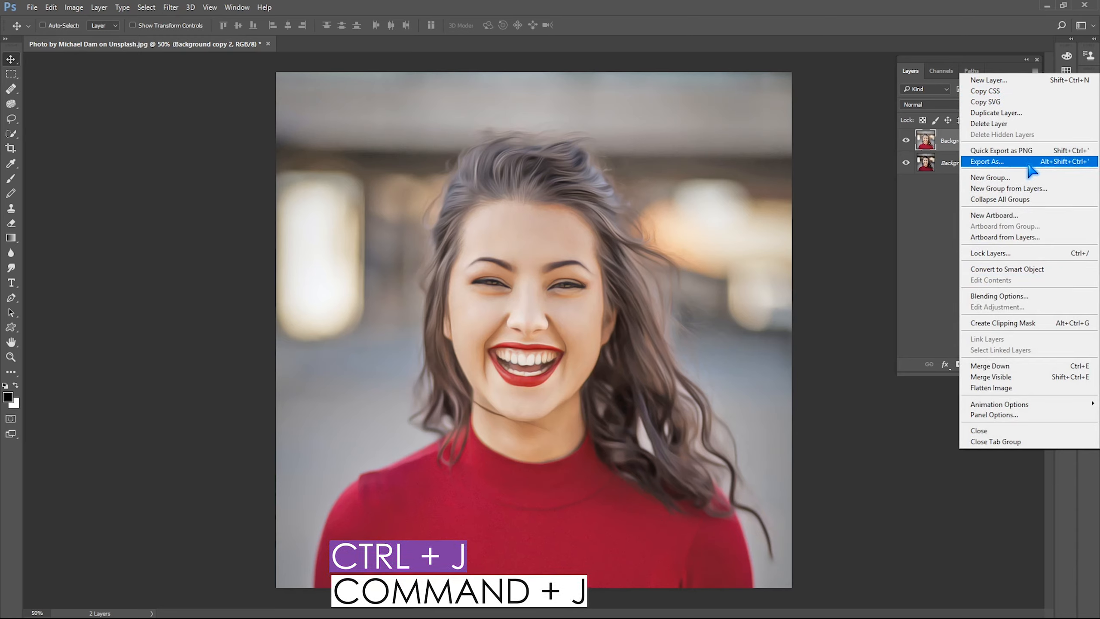
pyautogui.click(996, 113)
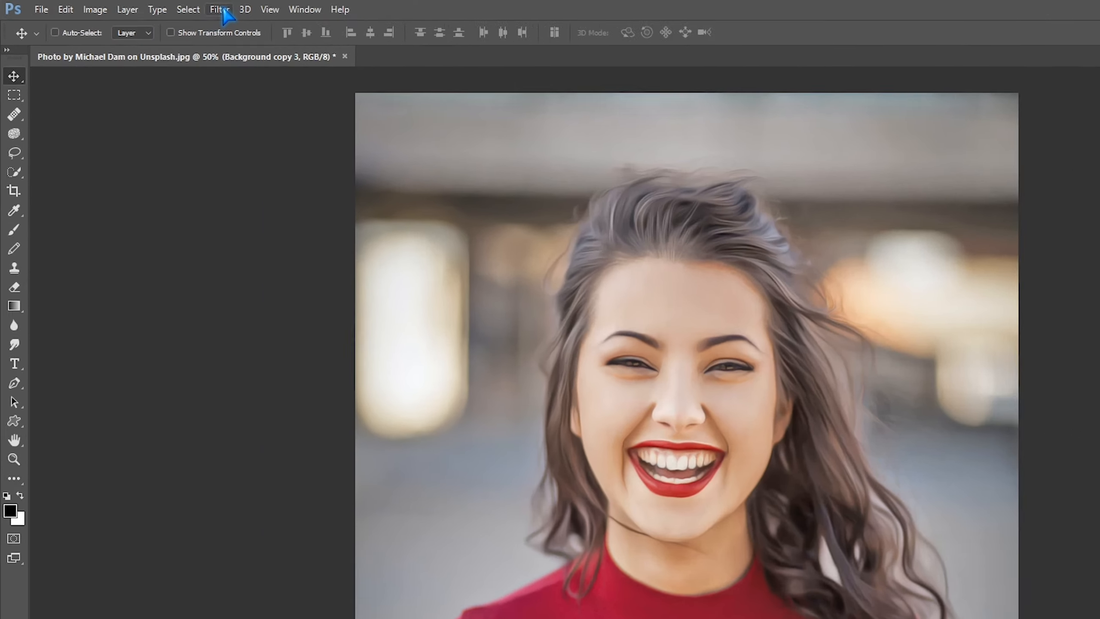
pyautogui.click(171, 7)
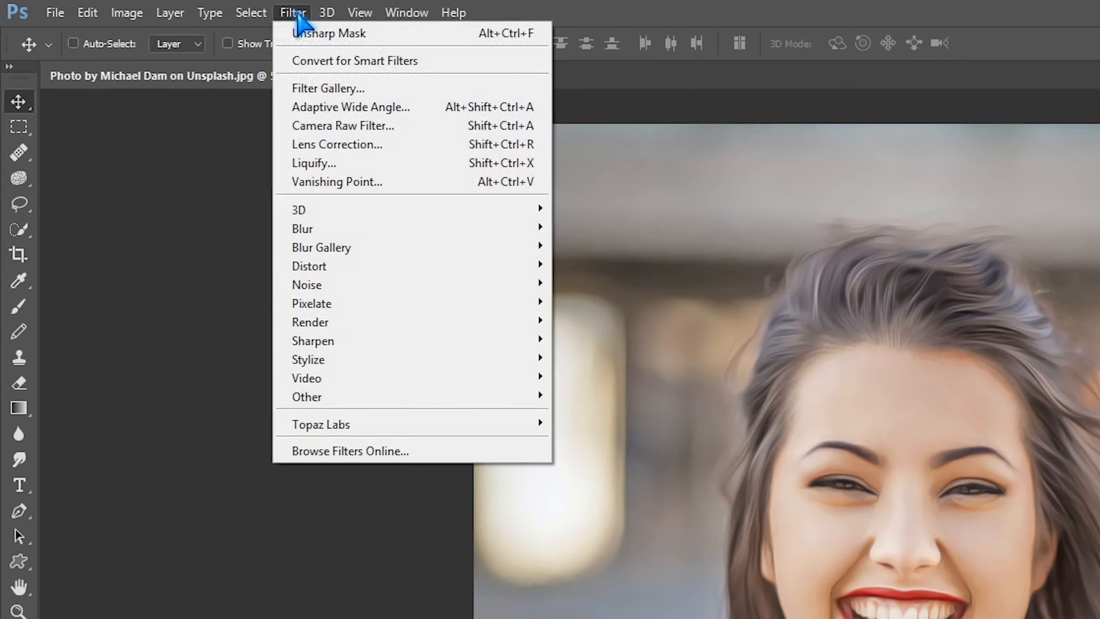
pyautogui.moveTo(342, 393)
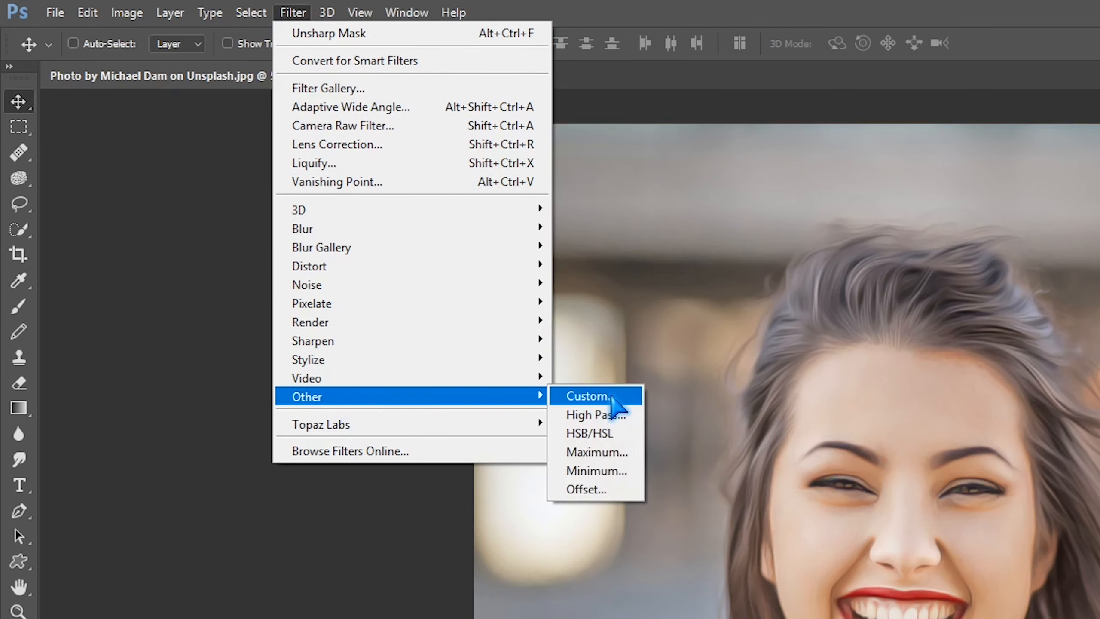
pyautogui.click(598, 417)
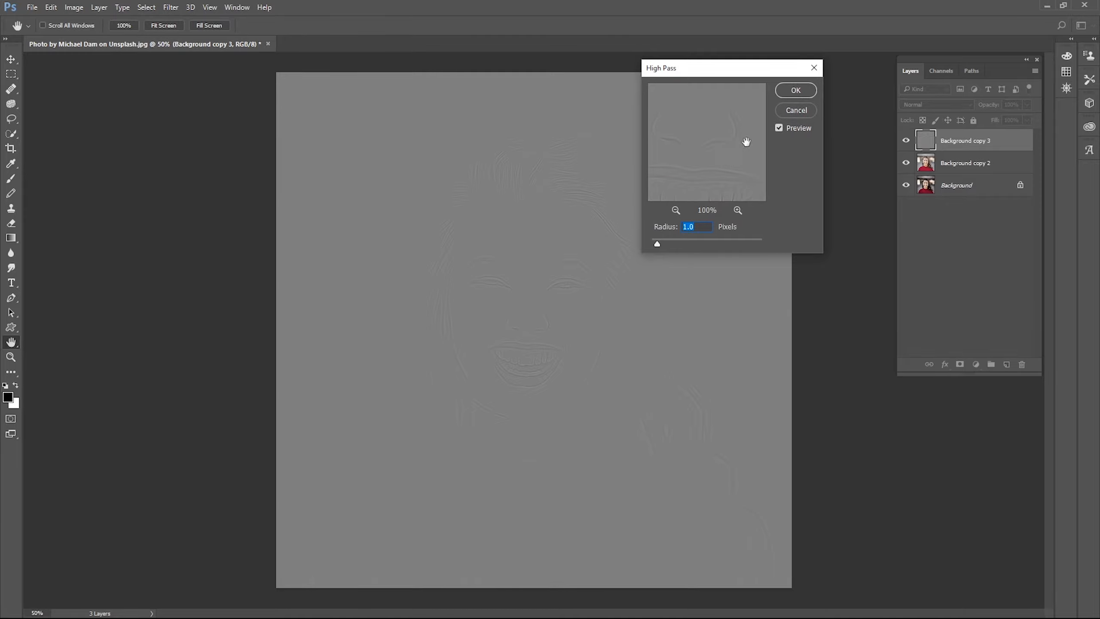
pyautogui.click(805, 95)
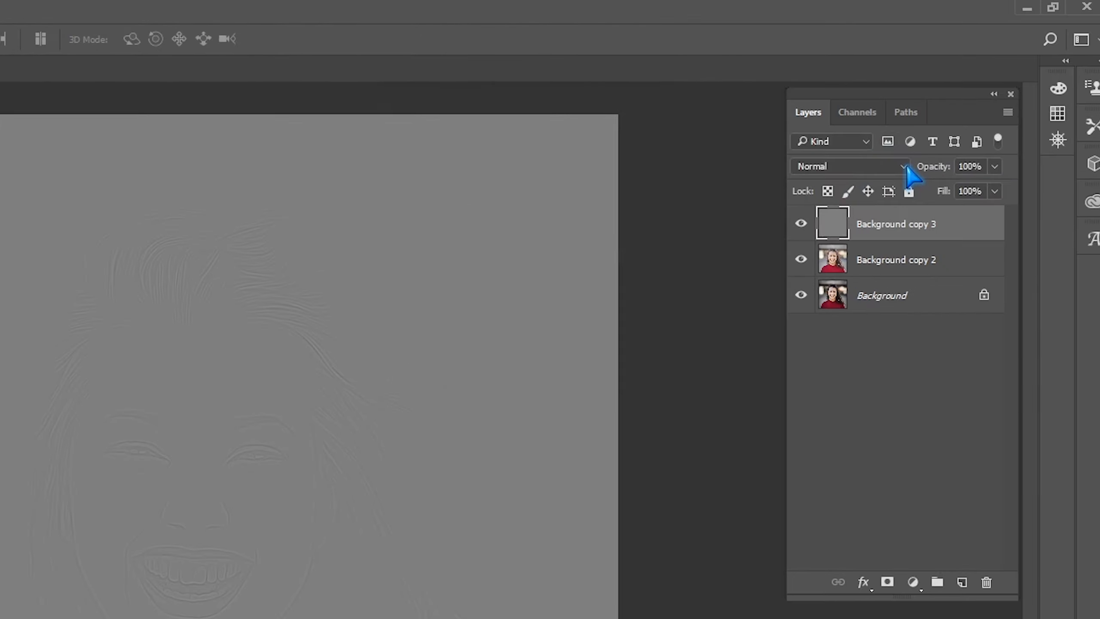
# - Set the blend mode of the Background copy 3 high-pass layer to Overlay
pyautogui.click(970, 105)
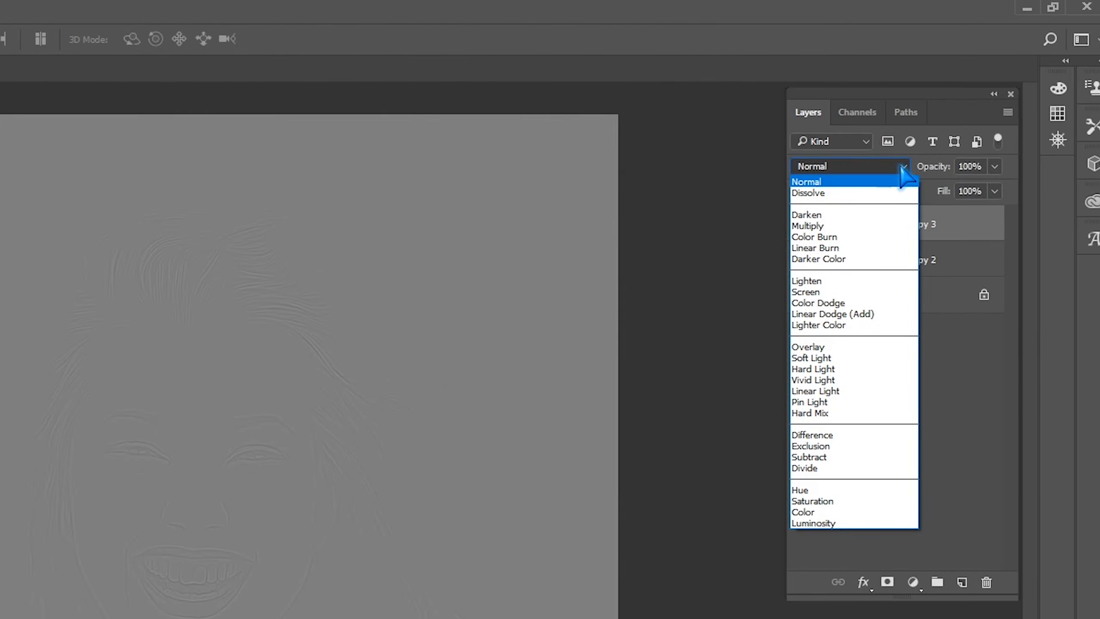
pyautogui.click(846, 347)
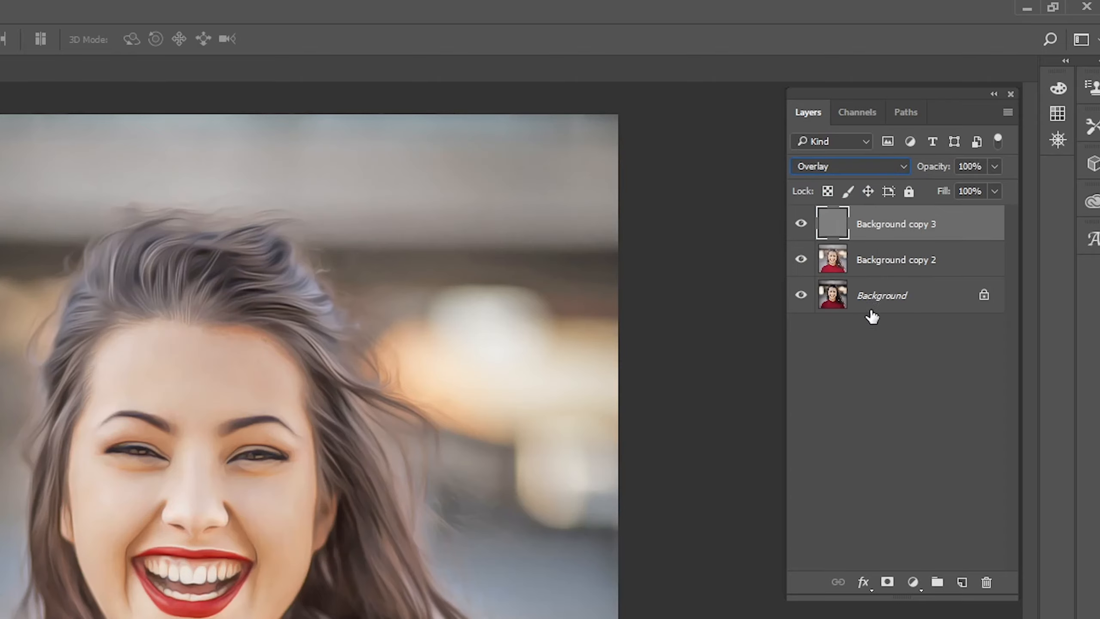
# - Merge the Background copy 3 high-pass layer and the Background copy 2 layer into one layer
pyautogui.keyDown('shift'); pyautogui.click(889, 257); pyautogui.keyUp('shift')
pyautogui.click(1008, 113)
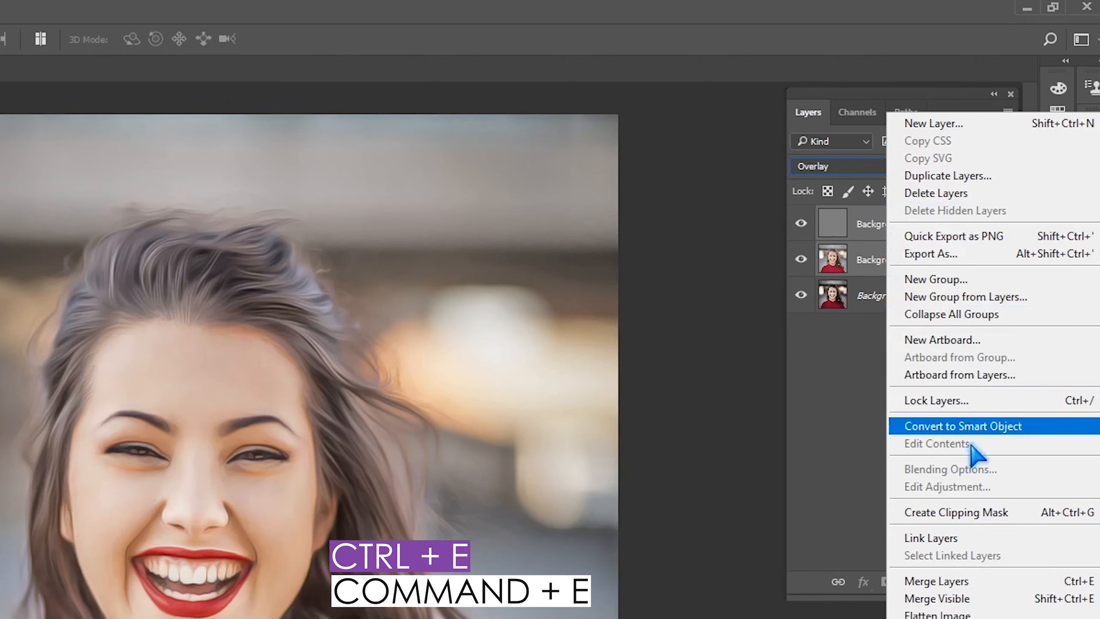
pyautogui.click(965, 581)
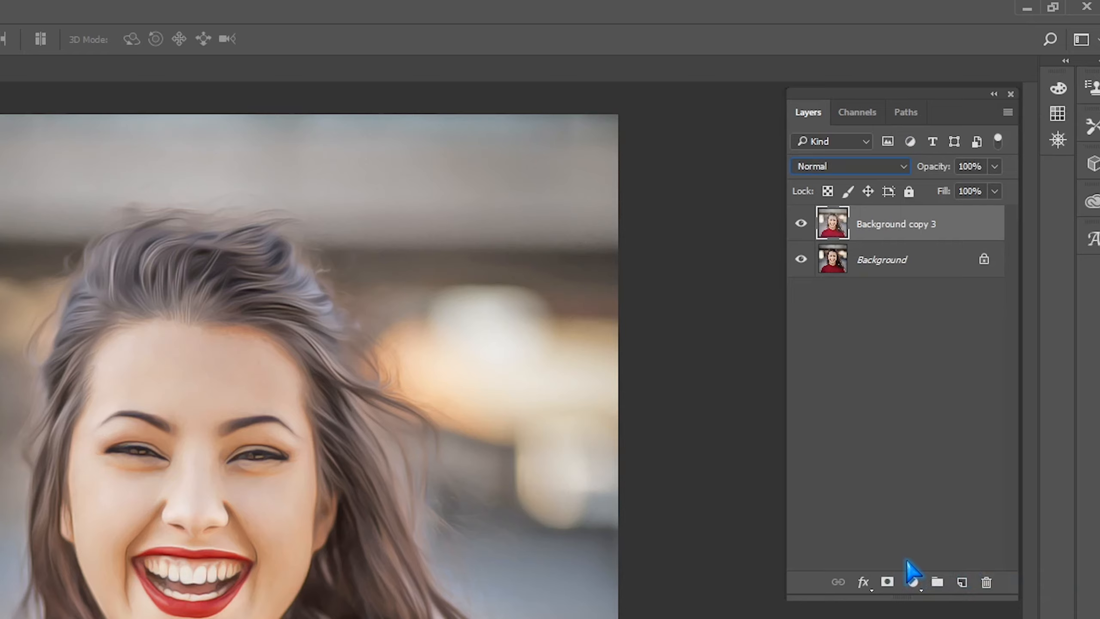
# - Add a new empty layer above Background copy 3 and set the foreground color to CMYK 0, 100, 100, 0
pyautogui.click(962, 583)
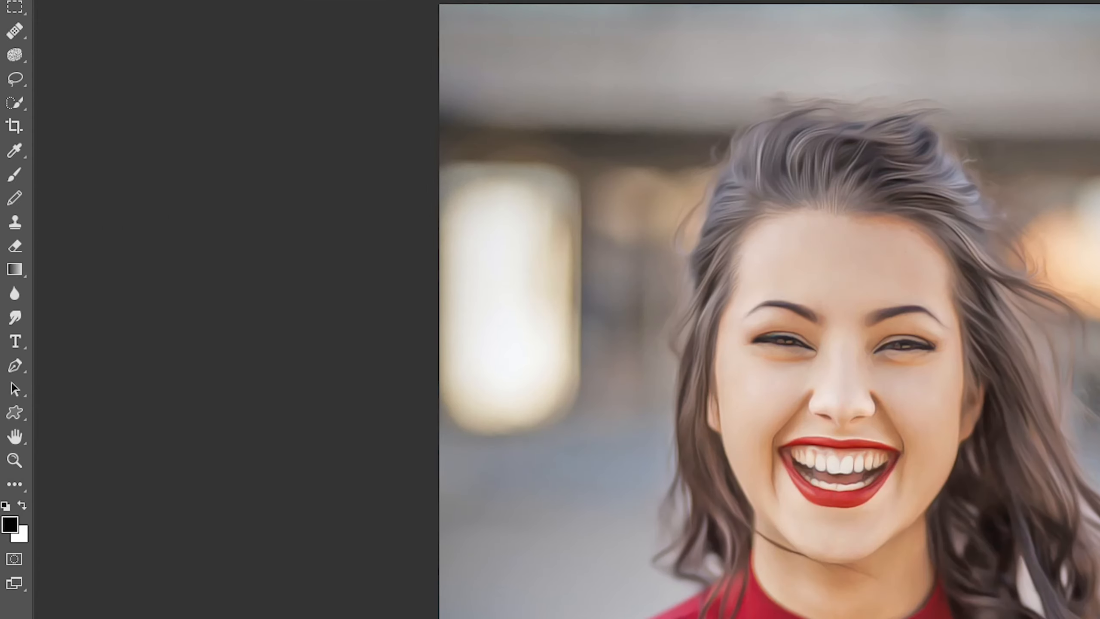
pyautogui.click(12, 533)
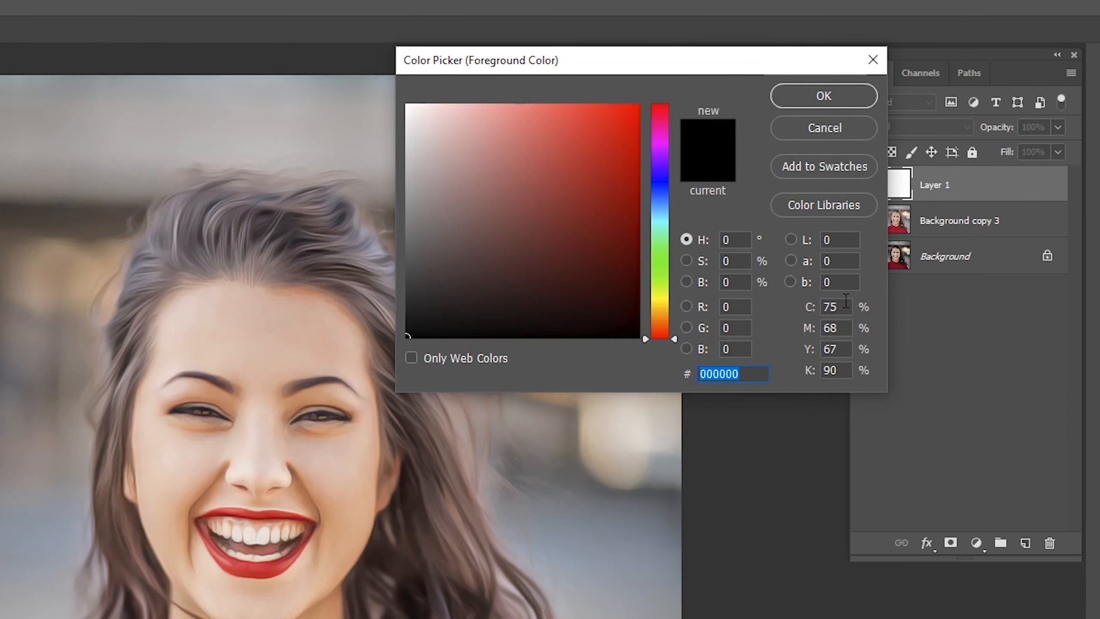
pyautogui.doubleClick(834, 307)
pyautogui.write('0')
pyautogui.press('Tab')
pyautogui.write('100')
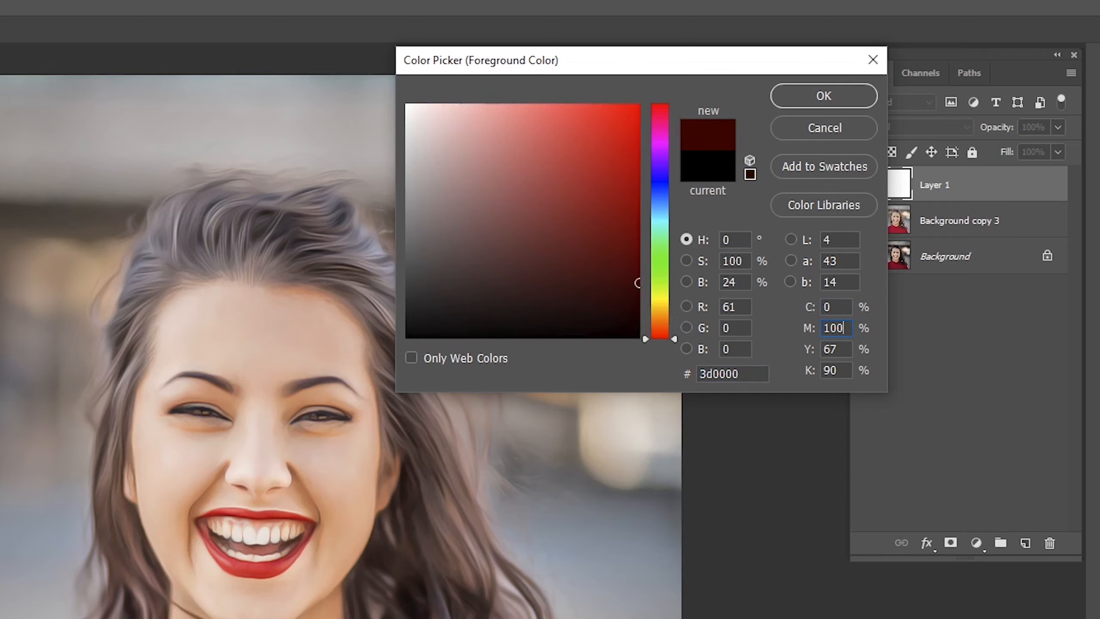
pyautogui.press('Tab')
pyautogui.write('100')
pyautogui.press('Tab')
pyautogui.write('0')
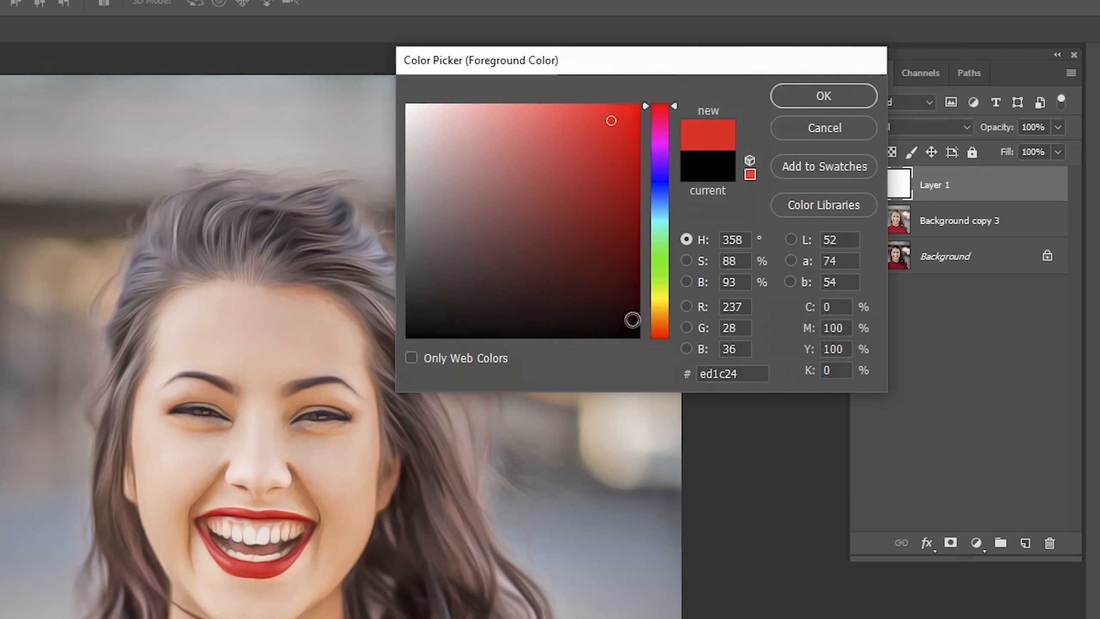
pyautogui.press('Return')
# - Paint a large soft red glow over the bottom edge of the portrait on Layer 1 with the Brush tool
pyautogui.press('b')
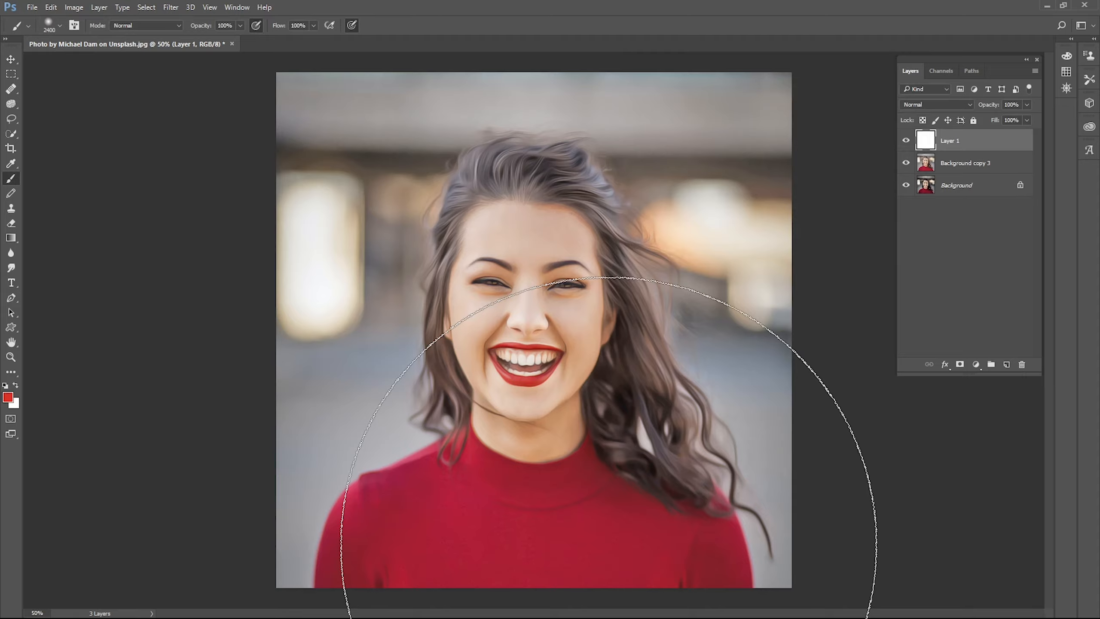
pyautogui.hotkey('ctrl', '-')
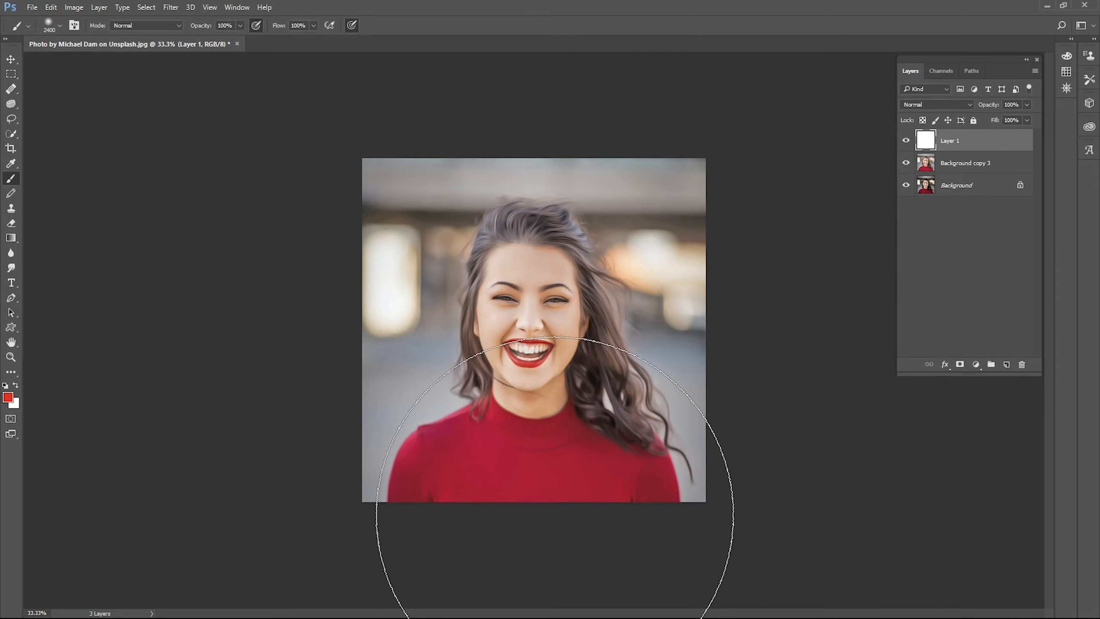
pyautogui.click(553, 516)
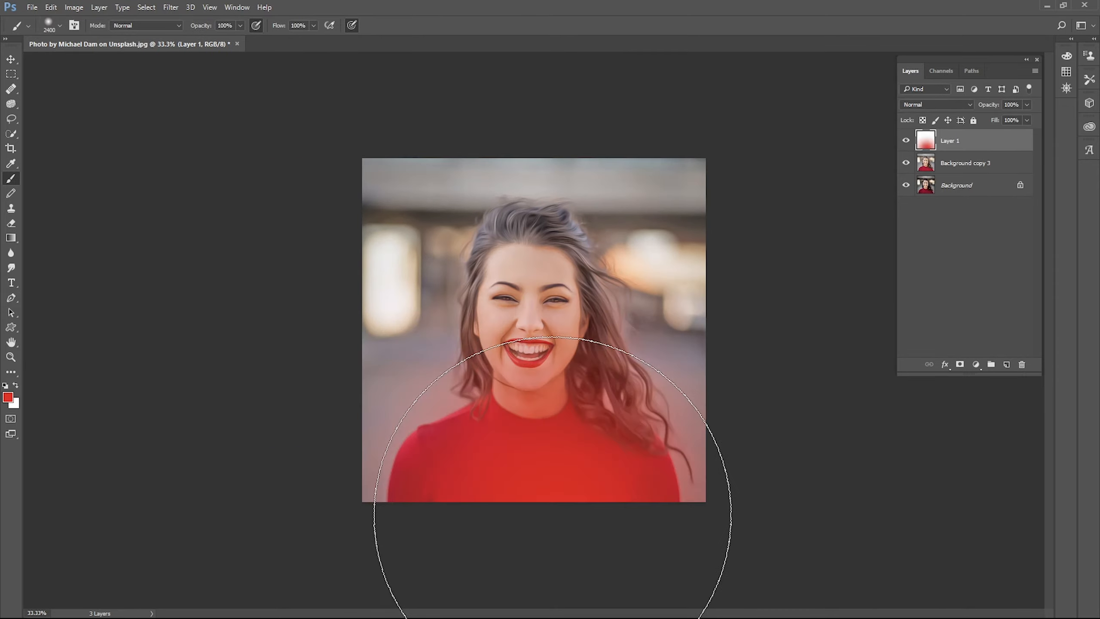
# - Set the foreground color to CMYK 100, 0, 0, 0 and brush a soft blue glow over the portrait's top edge on Layer 1
pyautogui.click(8, 396)
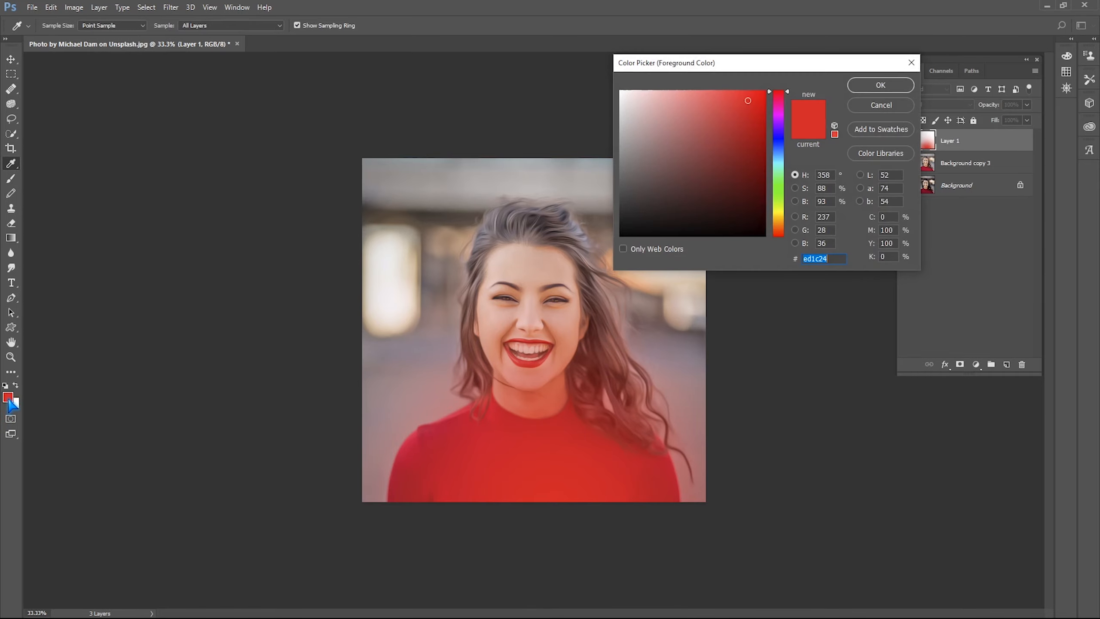
pyautogui.click(890, 216)
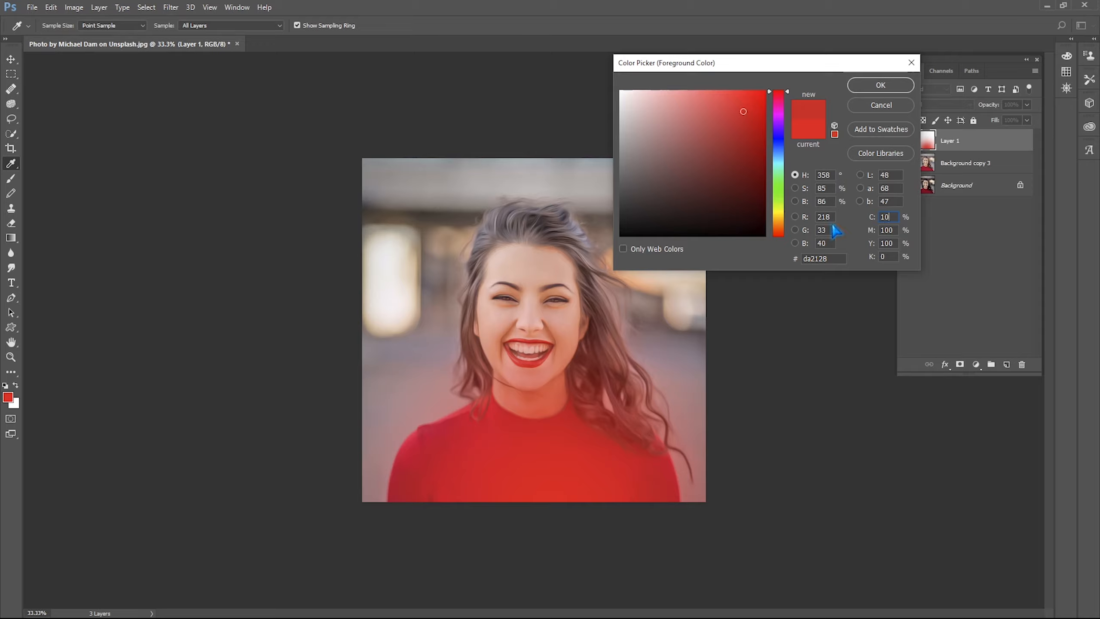
pyautogui.write('100')
pyautogui.press('Tab')
pyautogui.write('0')
pyautogui.press('Tab')
pyautogui.write('0')
pyautogui.press('Return')
pyautogui.press('b')
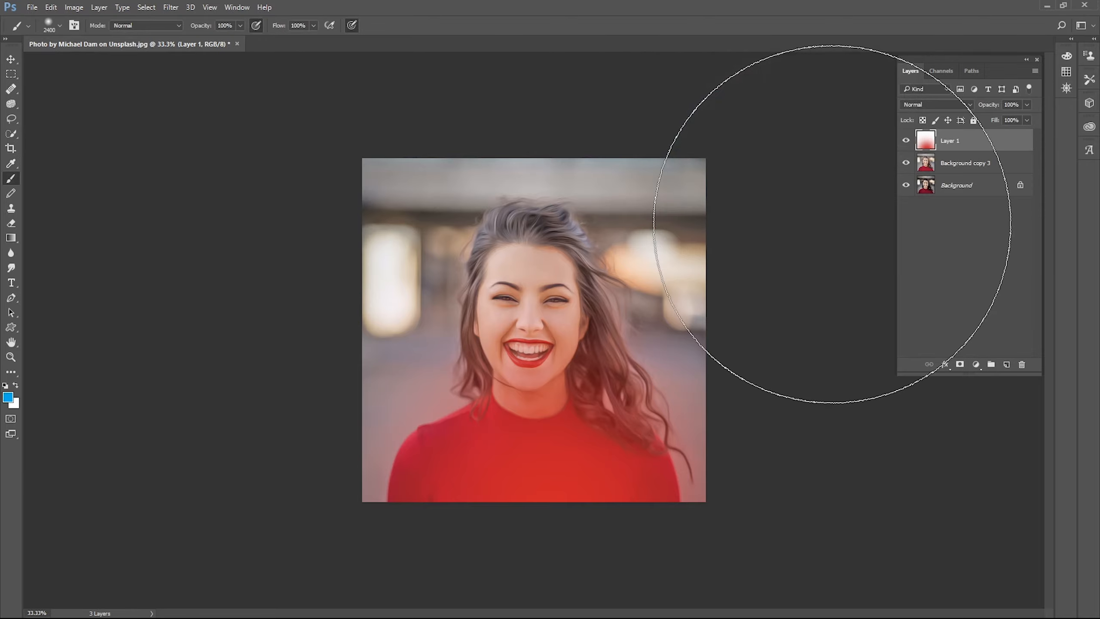
pyautogui.click(532, 119)
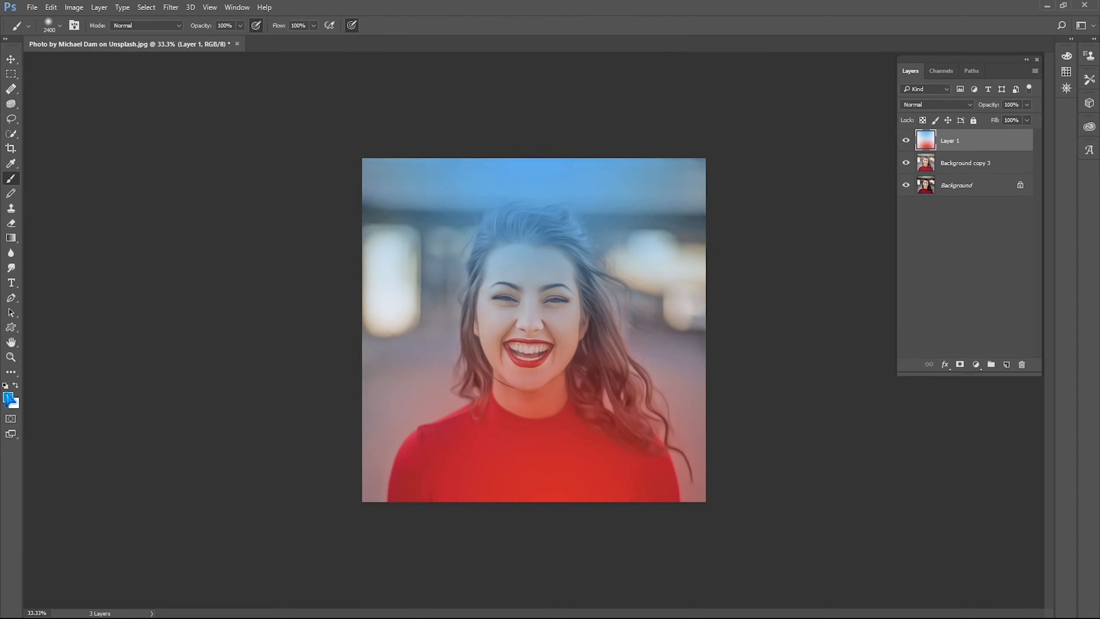
# - Change the foreground color to green, CMYK 100, 0, 100, 0, and brush a soft glow over the portrait's left edge
pyautogui.click(11, 402)
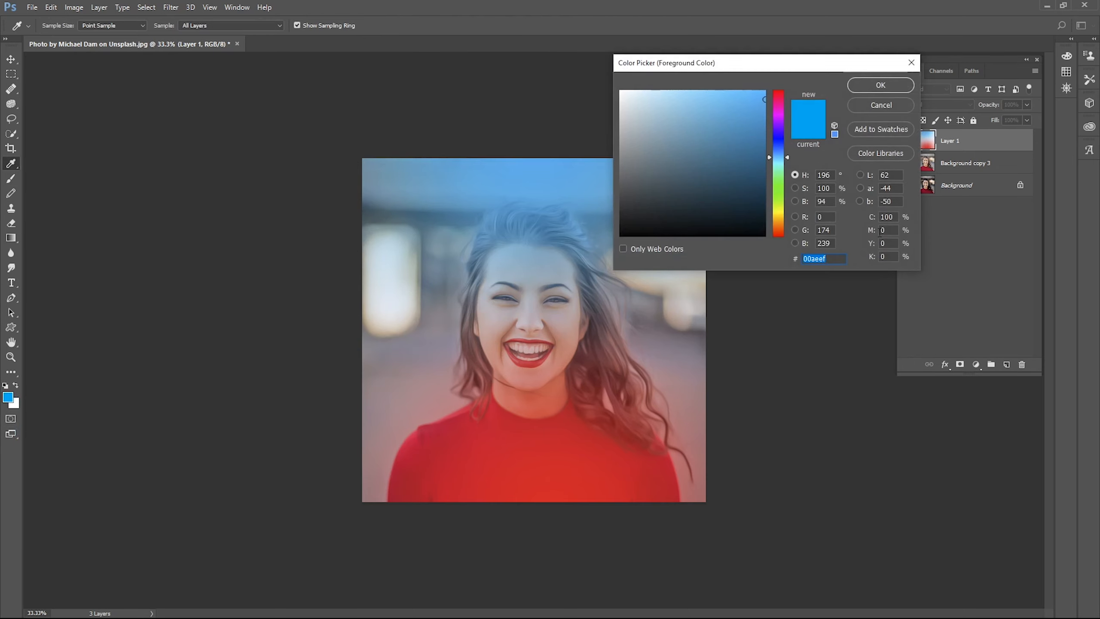
pyautogui.click(882, 230)
pyautogui.write('100')
pyautogui.press('Return')
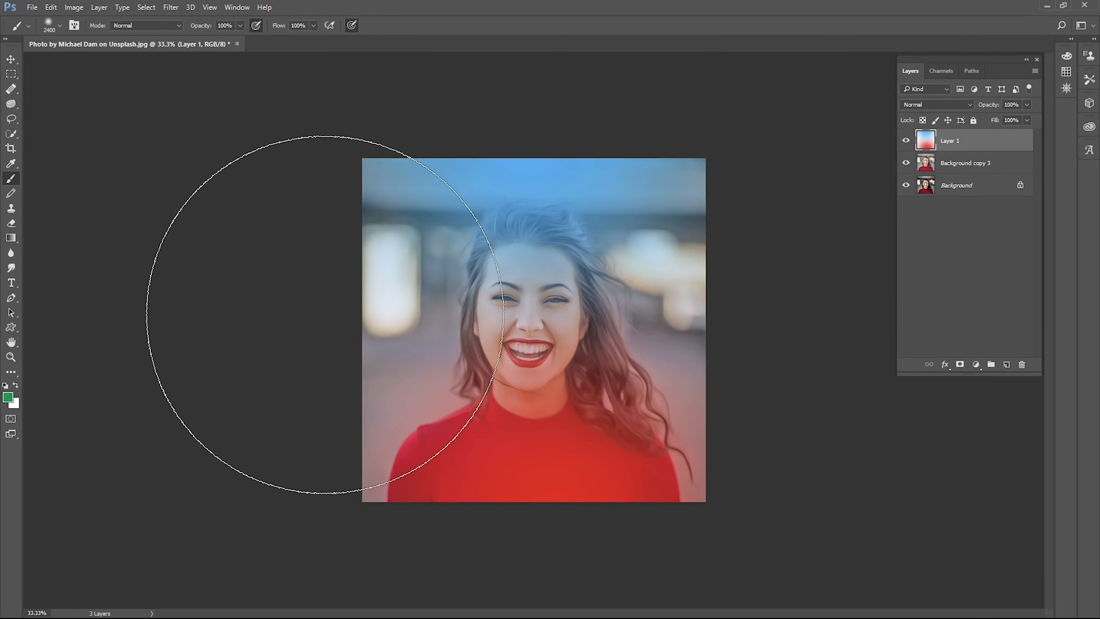
pyautogui.click(325, 314)
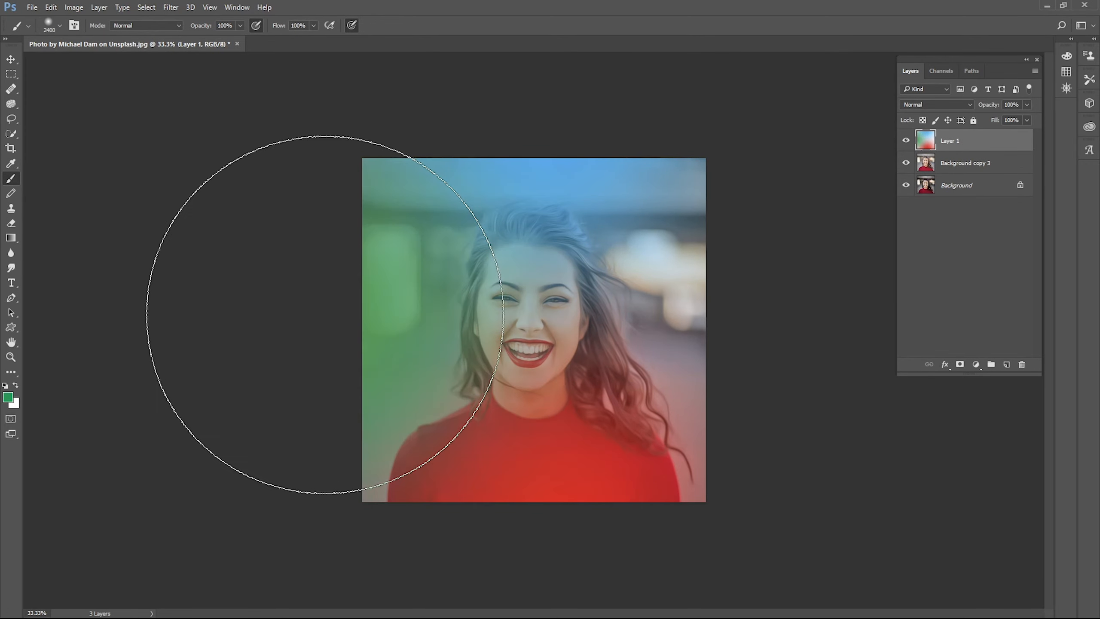
pyautogui.click(325, 314)
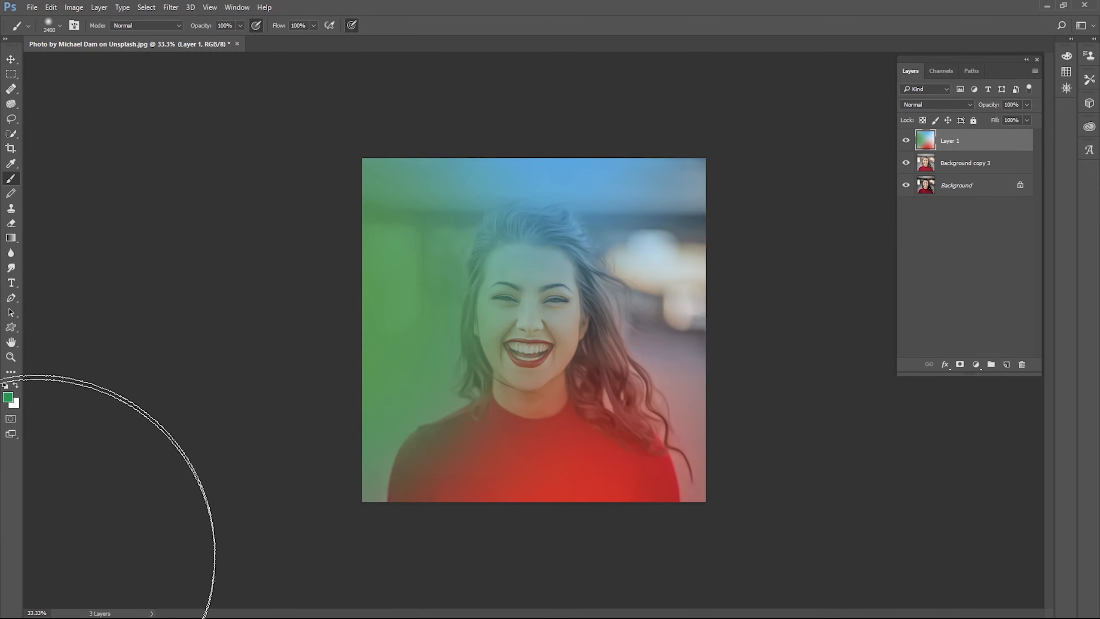
# - Change the foreground color to magenta, CMYK 0, 100, 0, 0, and brush a soft glow over the portrait's right edge
pyautogui.click(8, 397)
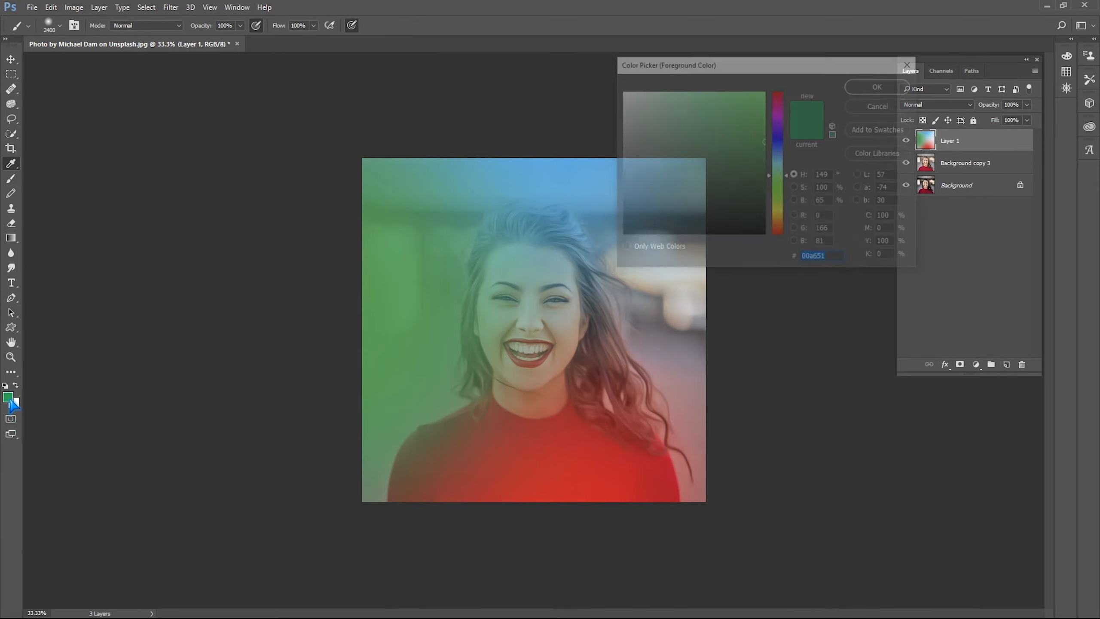
pyautogui.click(895, 217)
pyautogui.write('0')
pyautogui.press('Tab')
pyautogui.write('100')
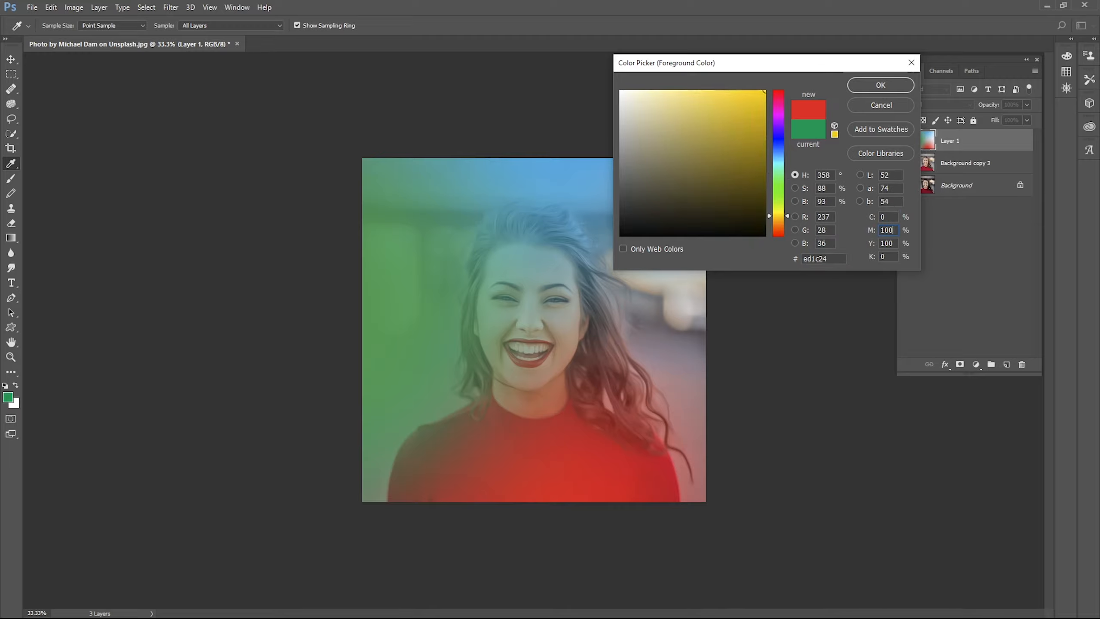
pyautogui.press('Tab')
pyautogui.write('0')
pyautogui.press('Return')
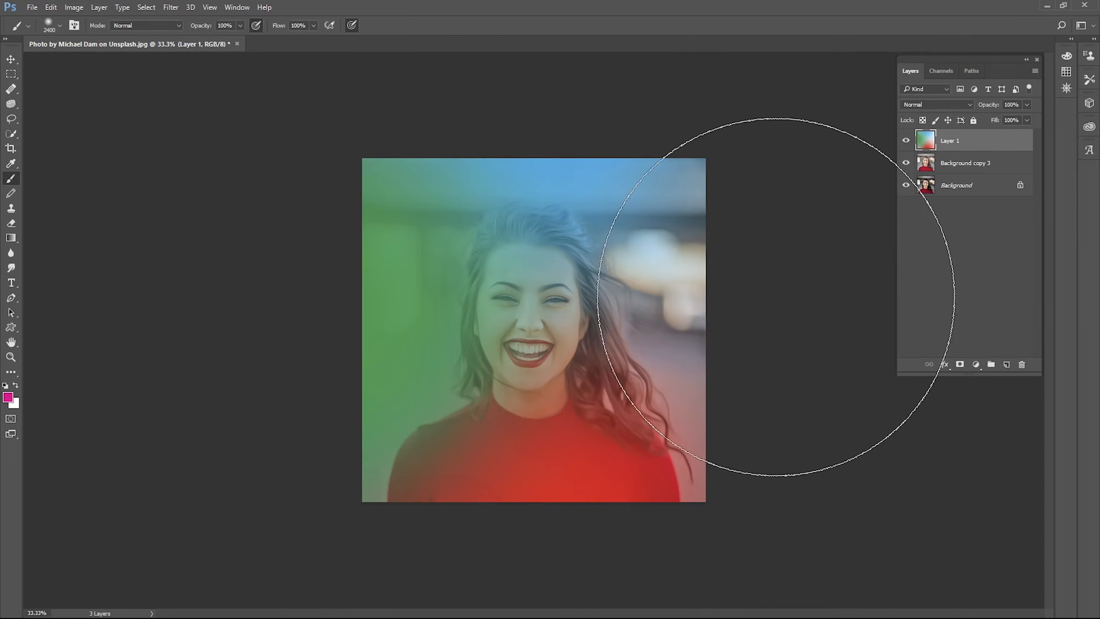
pyautogui.click(719, 297)
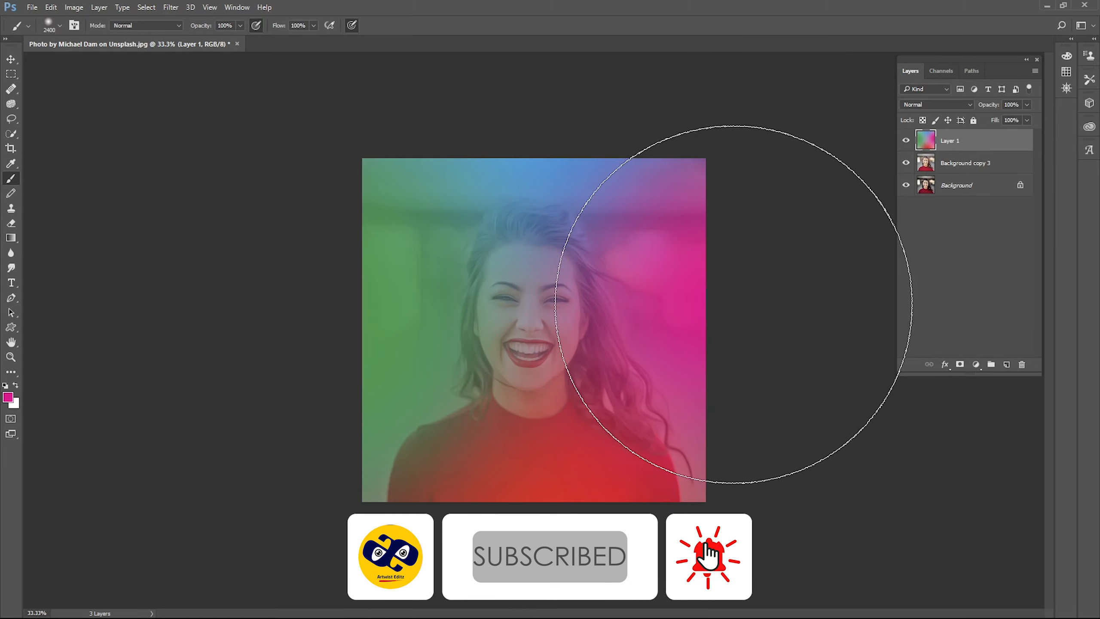
pyautogui.click(738, 306)
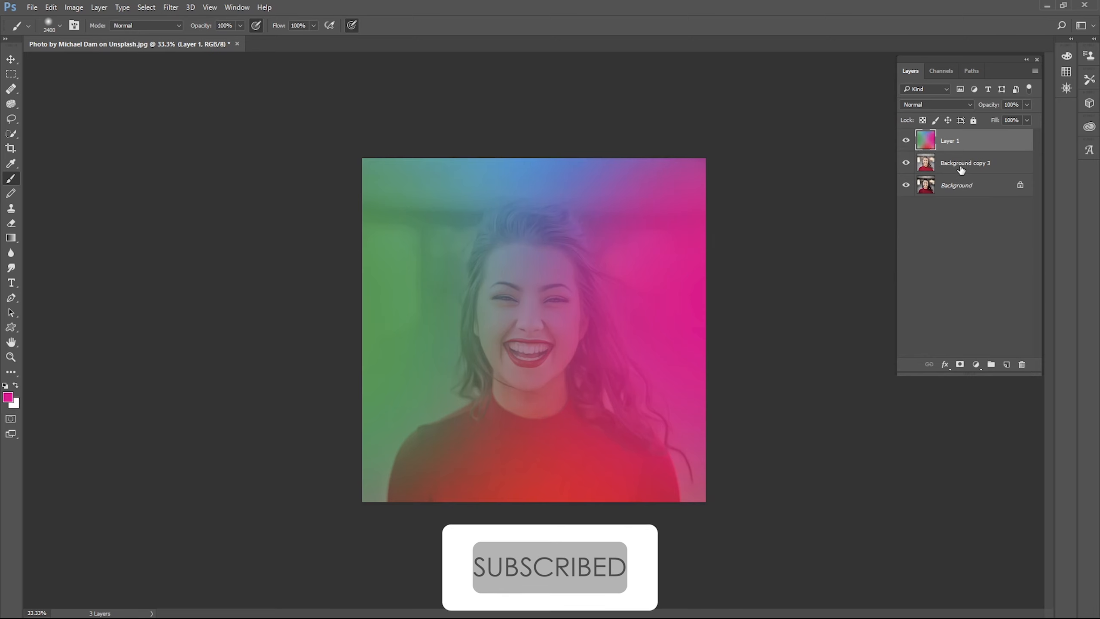
# - Set the blend mode of Layer 1 to Overlay and merge it down into Background copy 3
pyautogui.click(970, 105)
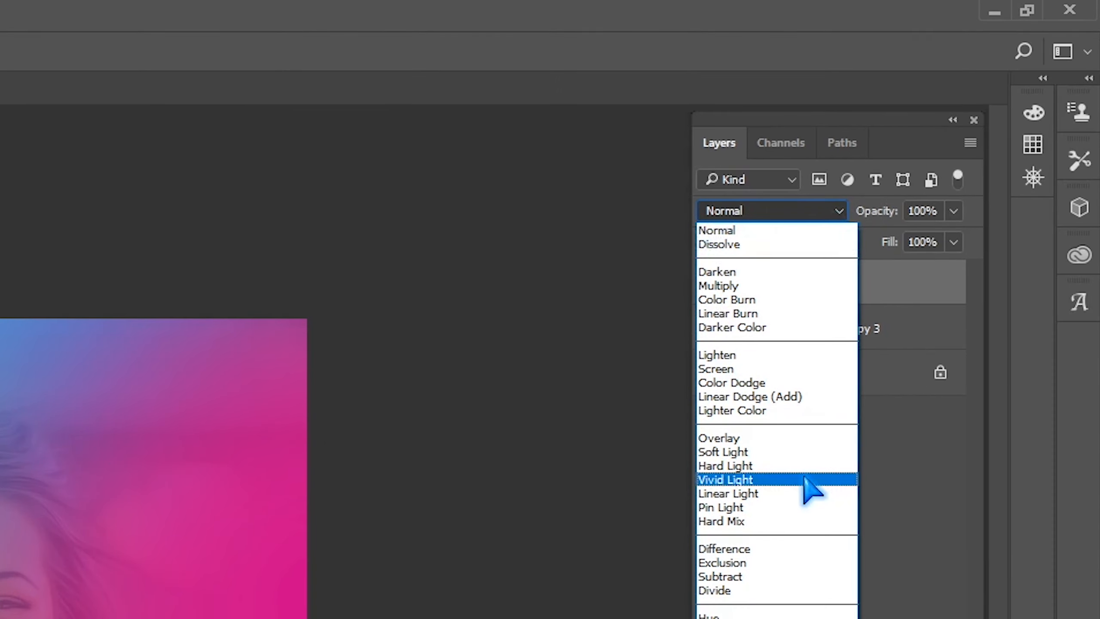
pyautogui.click(798, 437)
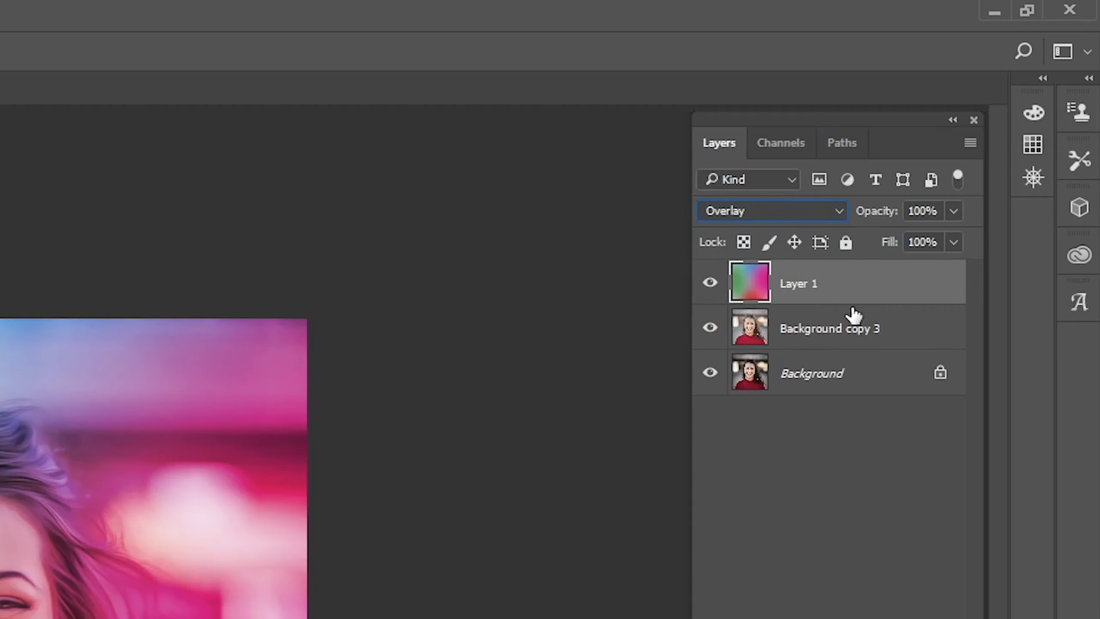
pyautogui.click(971, 144)
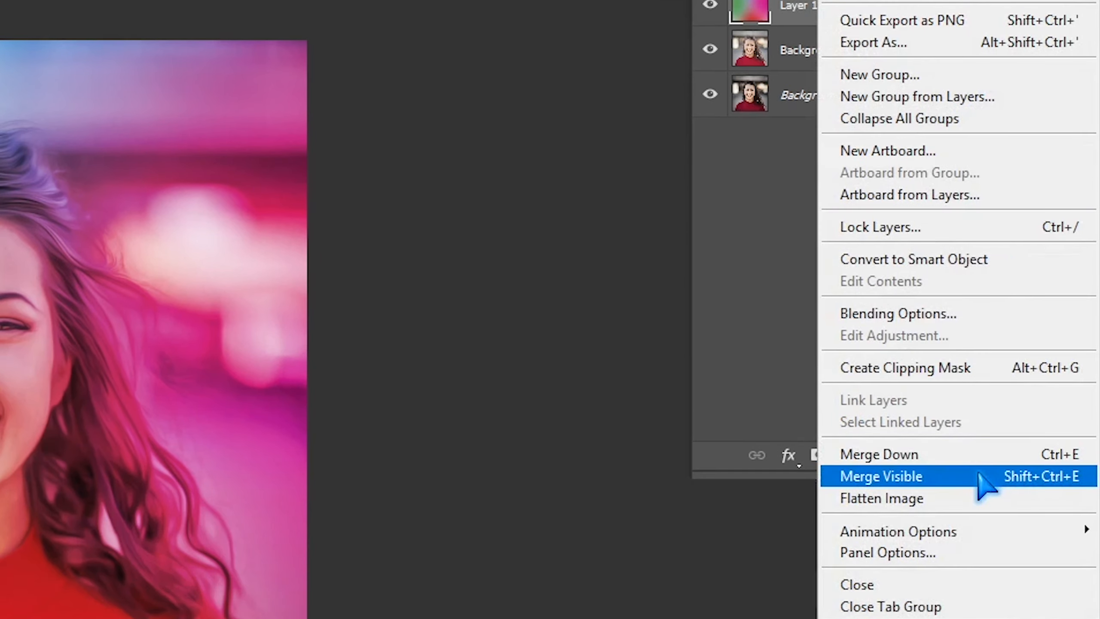
pyautogui.click(983, 453)
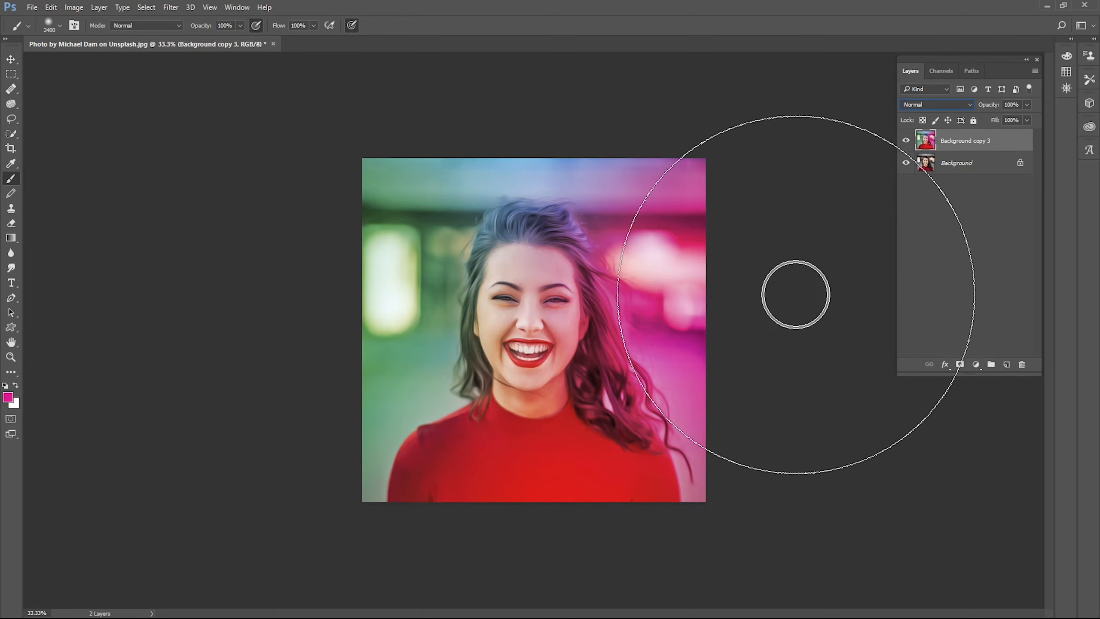
# - Switch to the Move tool and fit the whole portrait on screen to review the finished color effect
pyautogui.click(12, 61)
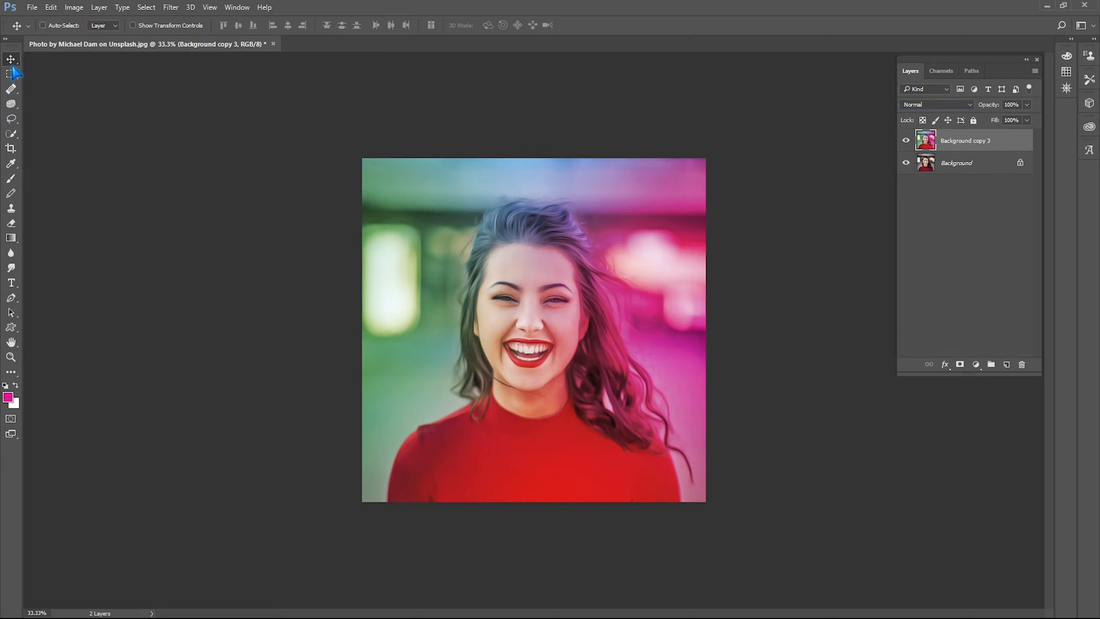
pyautogui.press('F7')
pyautogui.hotkey('ctrl', '0')
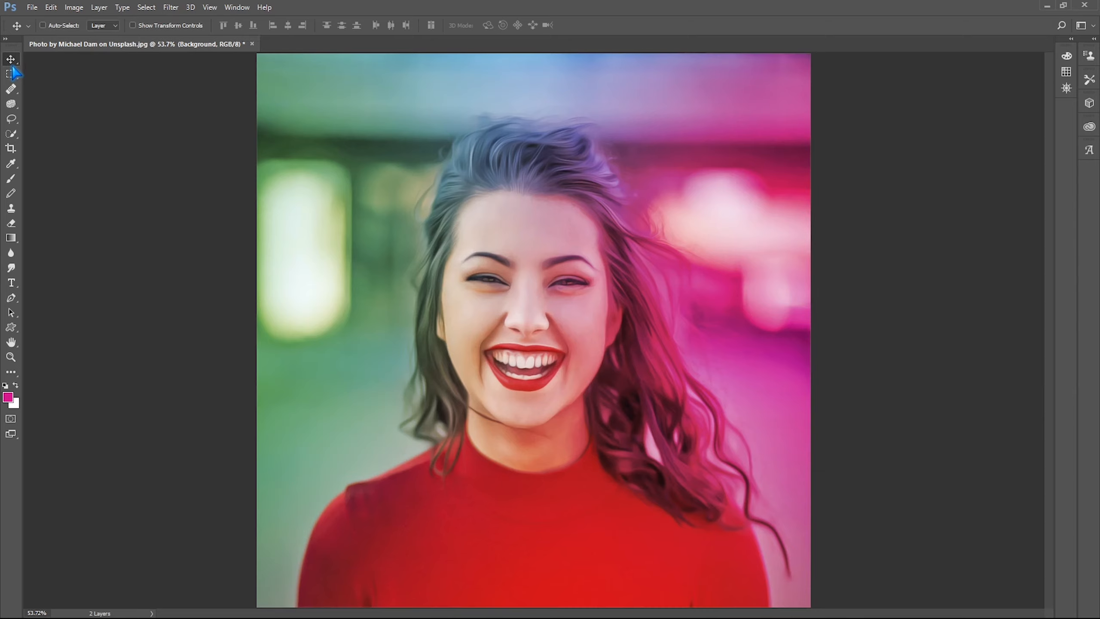
pyautogui.press('F7')
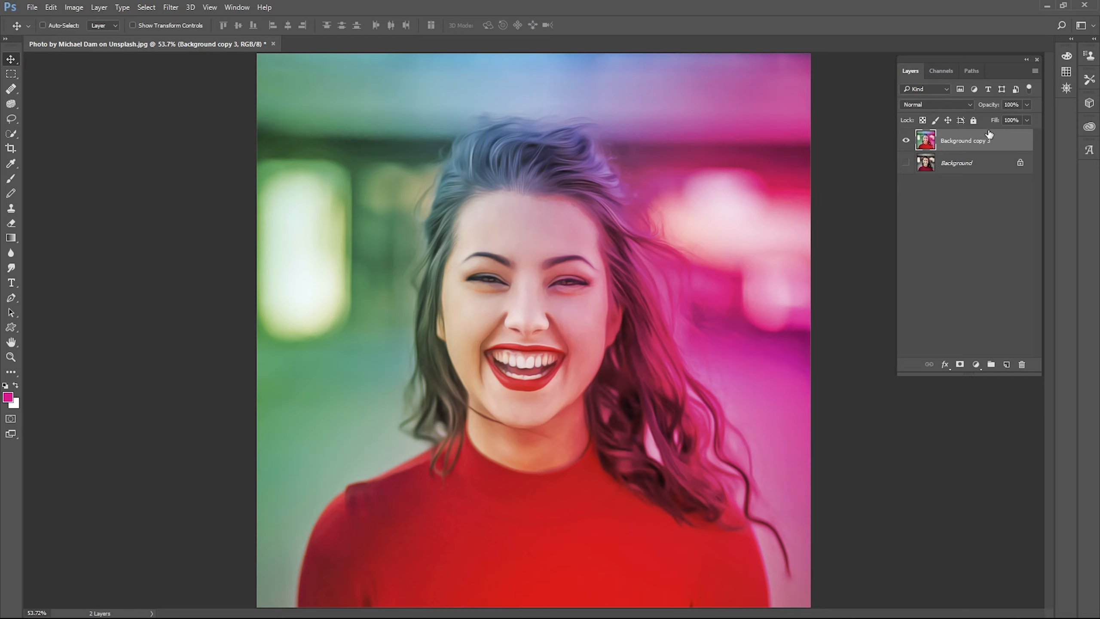
pyautogui.doubleClick(990, 171)
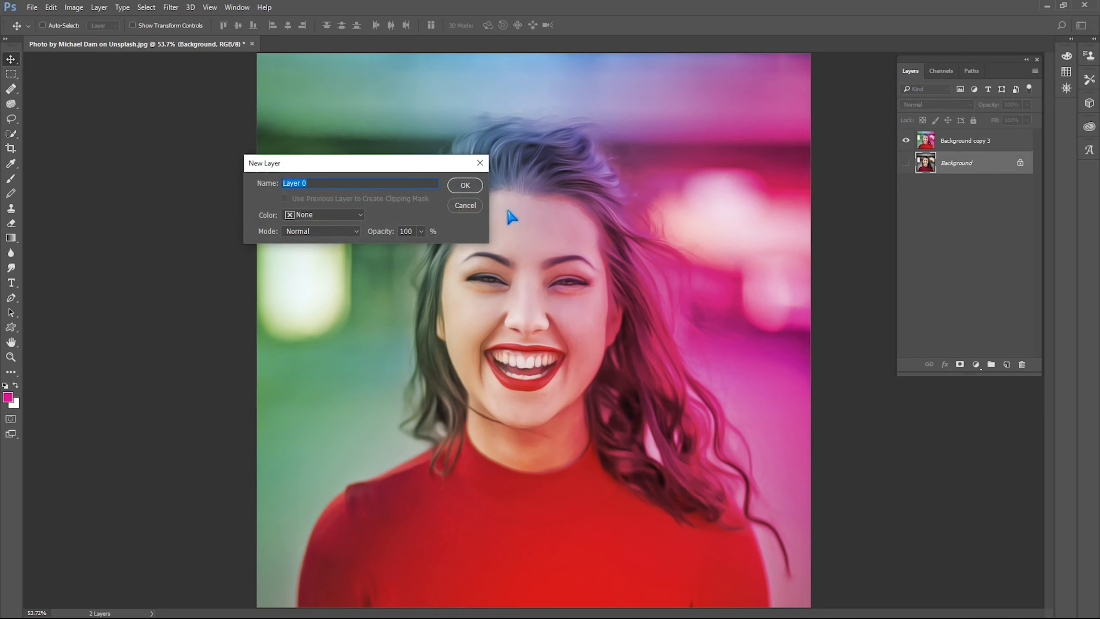
pyautogui.click(467, 206)
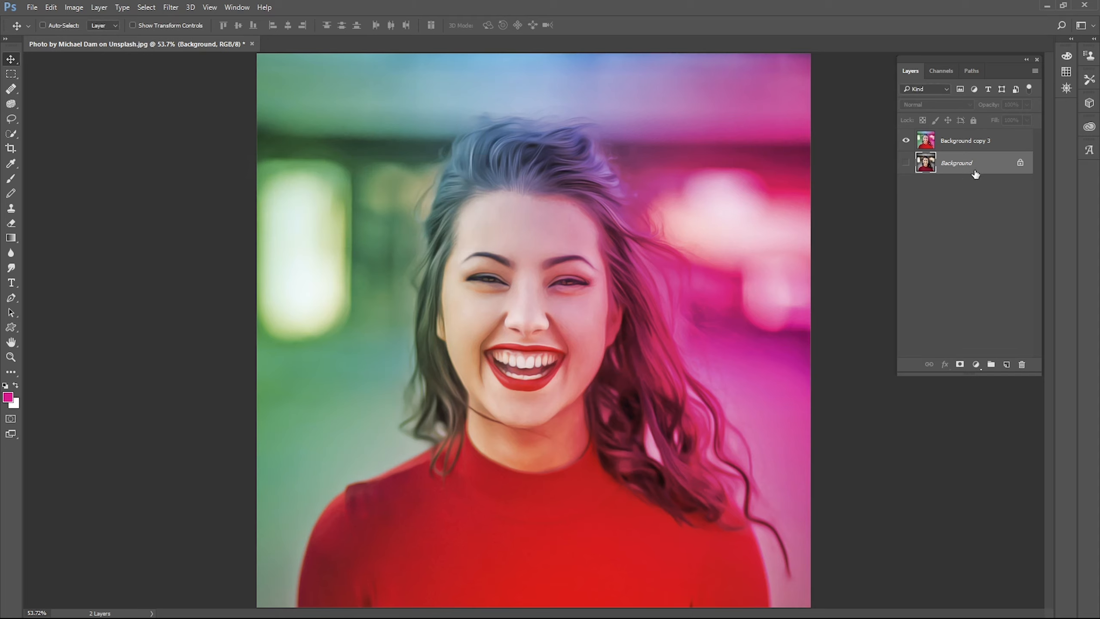